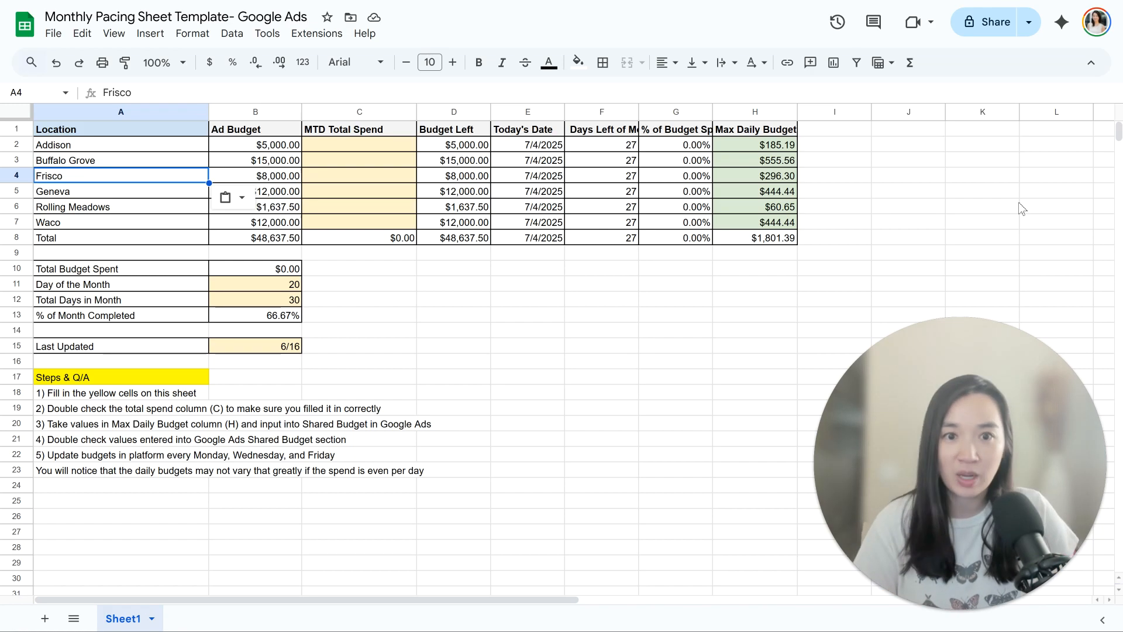
# Step: Widen the Days Left of Month column so that its full header fits
pyautogui.click(995, 207)
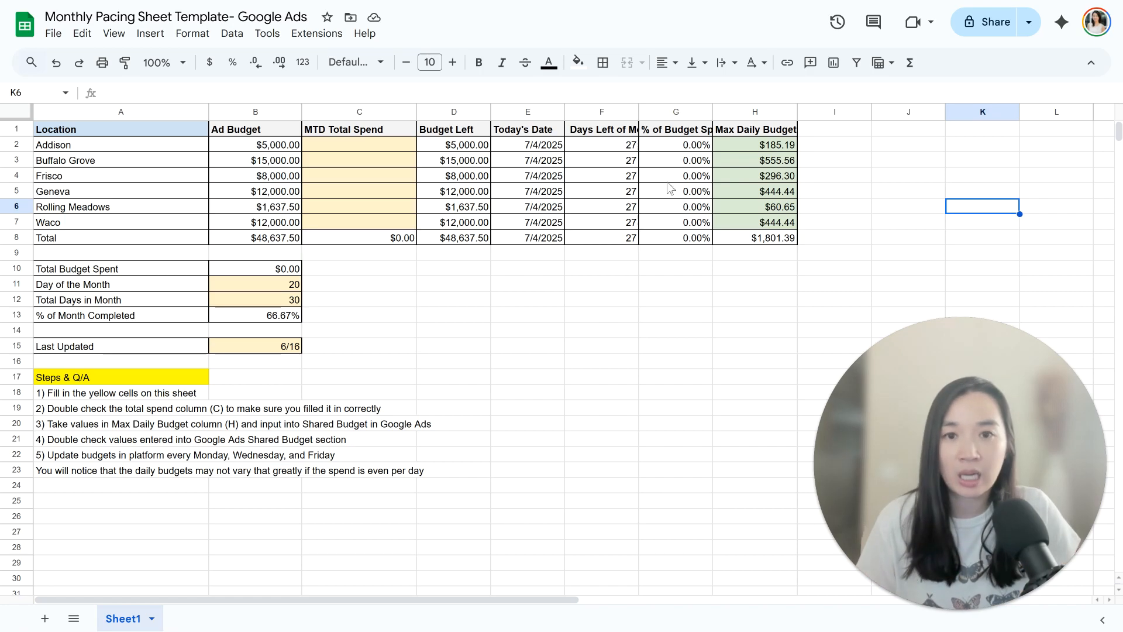
pyautogui.moveTo(642, 112); pyautogui.dragTo(684, 117)
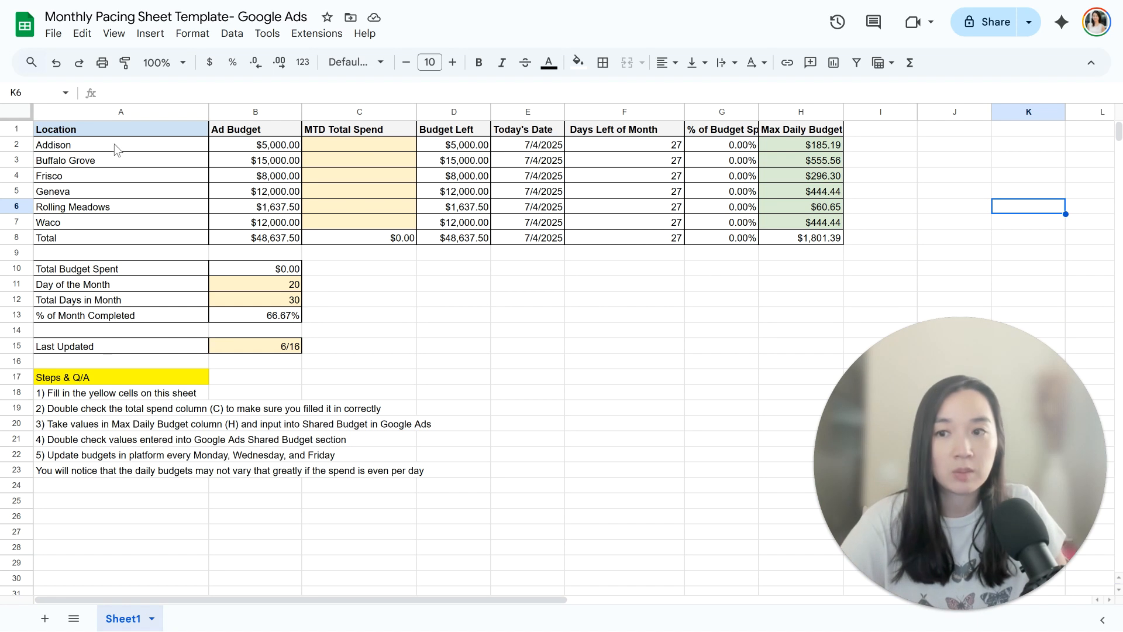
pyautogui.moveTo(114, 128); pyautogui.dragTo(117, 238)
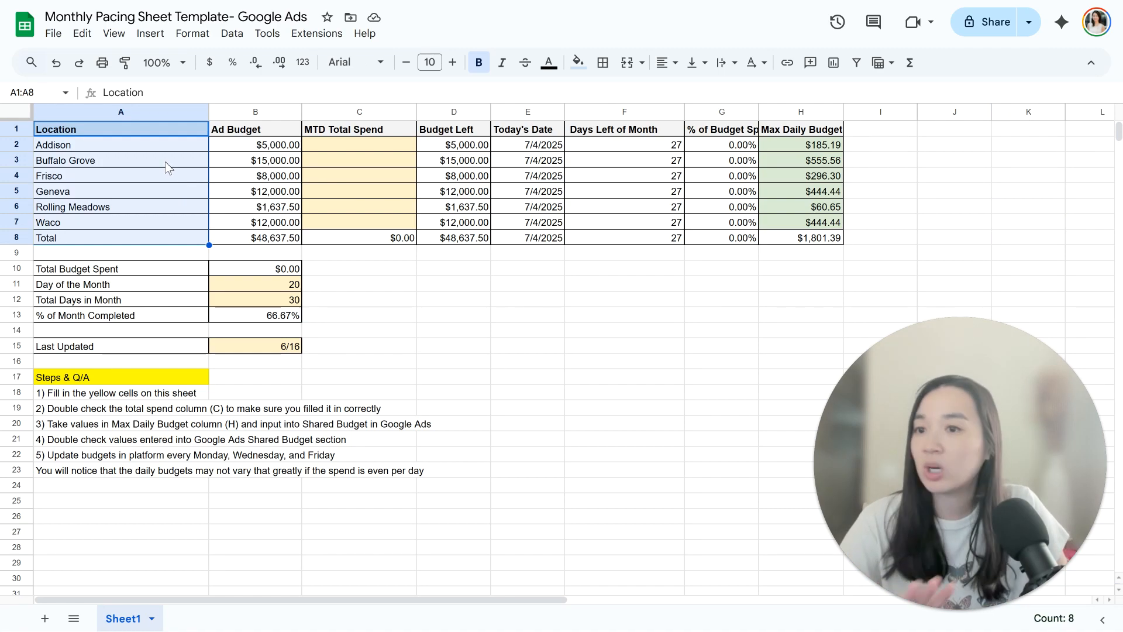
pyautogui.click(253, 150)
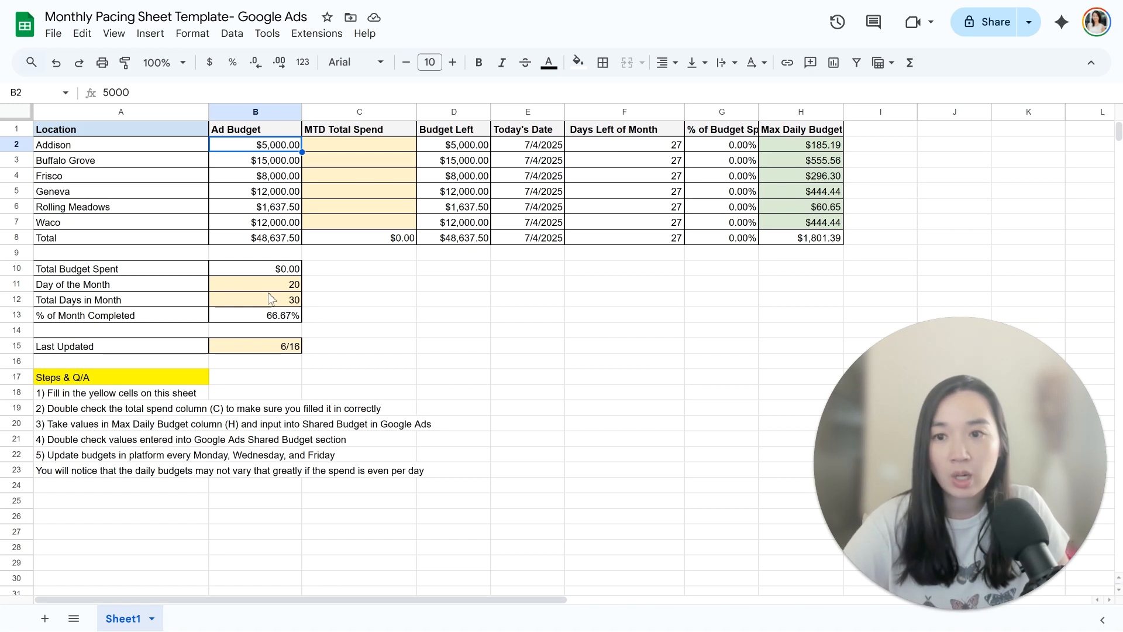
# Step: Clear the old values for Day of the Month, Total Days in Month and Last Updated
pyautogui.click(289, 292)
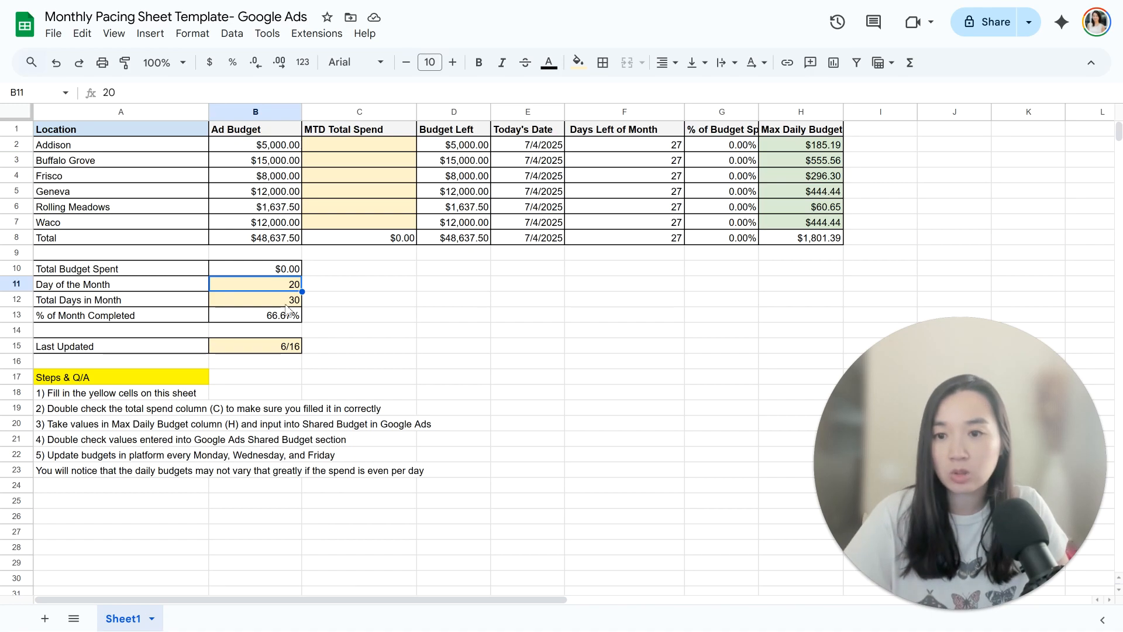
pyautogui.press('Delete')
pyautogui.click(287, 301)
pyautogui.press('Delete')
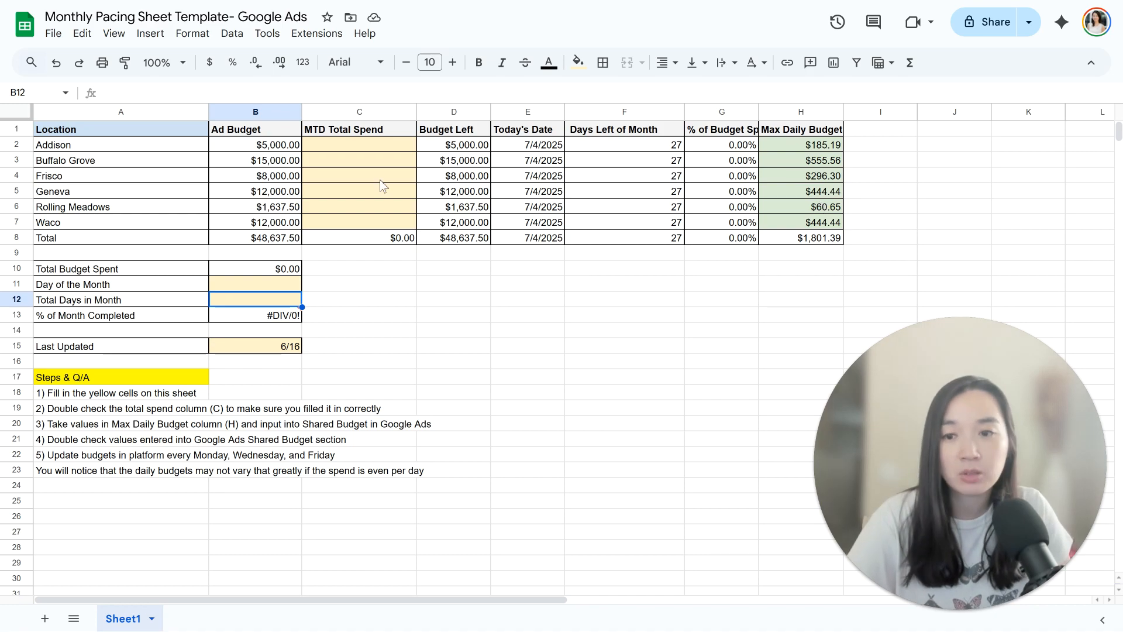
pyautogui.click(281, 349)
pyautogui.press('Delete')
pyautogui.click(573, 378)
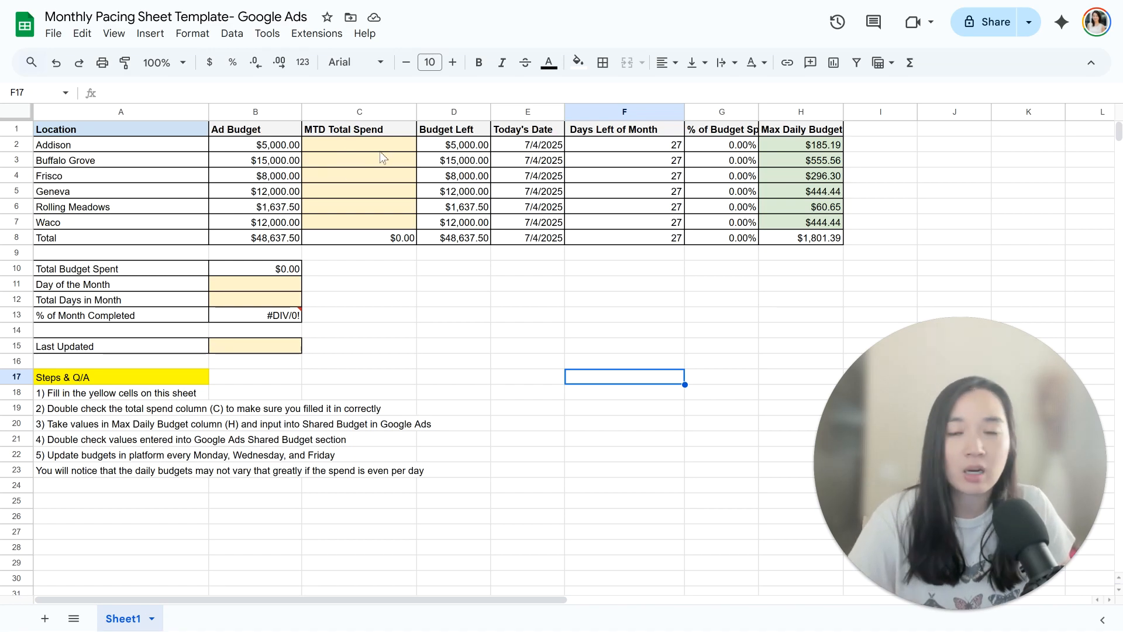
# Step: Enter the MTD Total Spend for Addison as 450, Buffalo Grove as 650 and Frisco as 1000
pyautogui.click(333, 150)
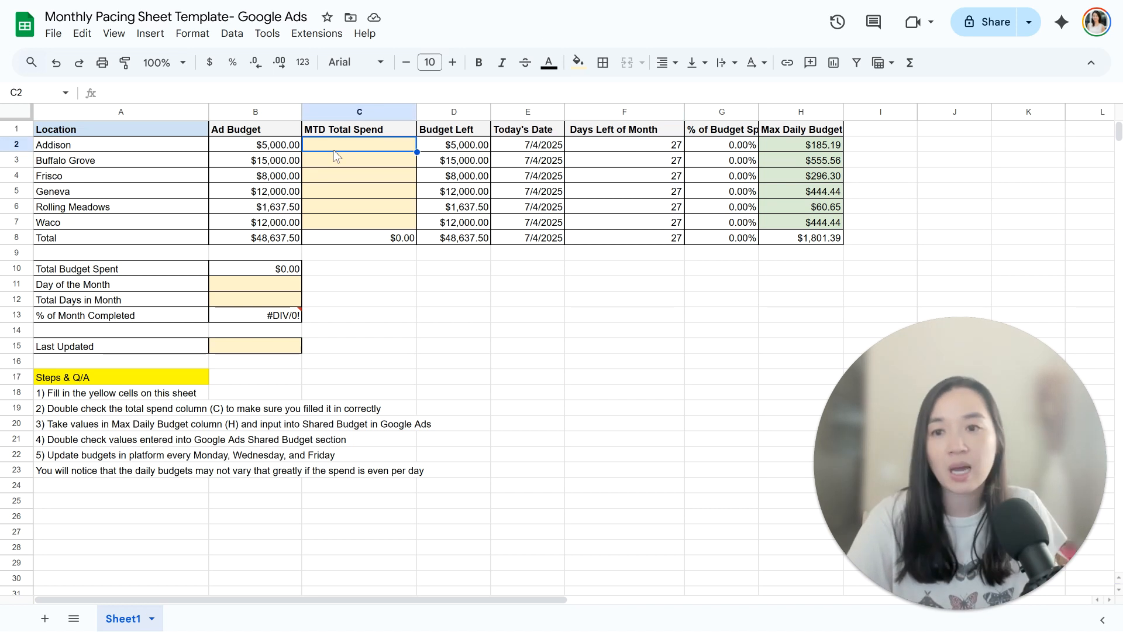
pyautogui.write('450')
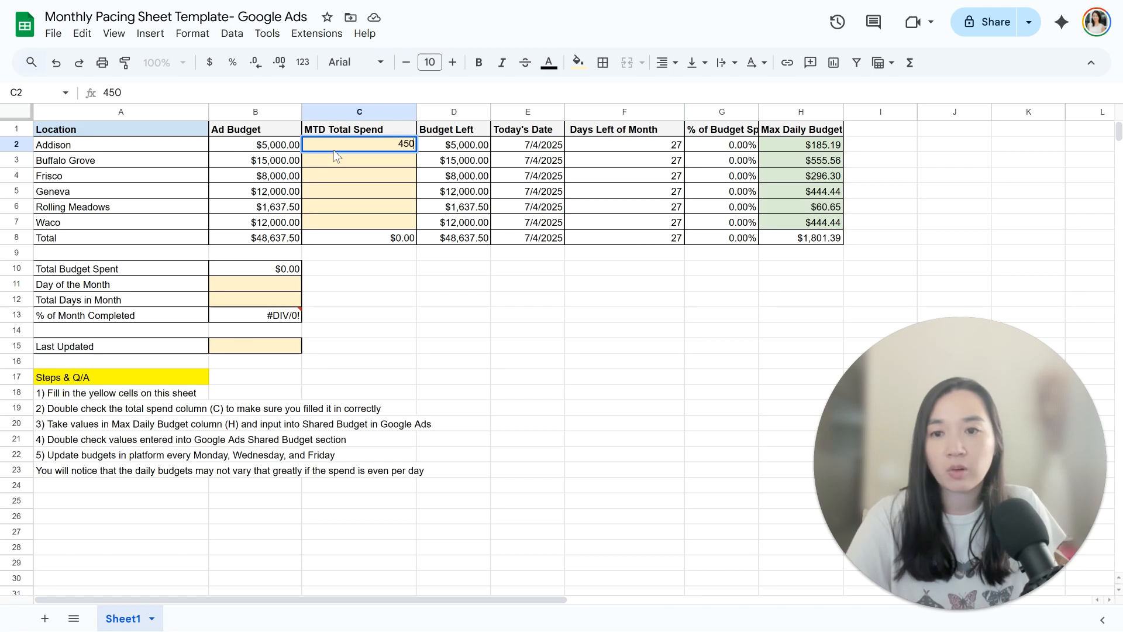
pyautogui.press('Return')
pyautogui.write('650')
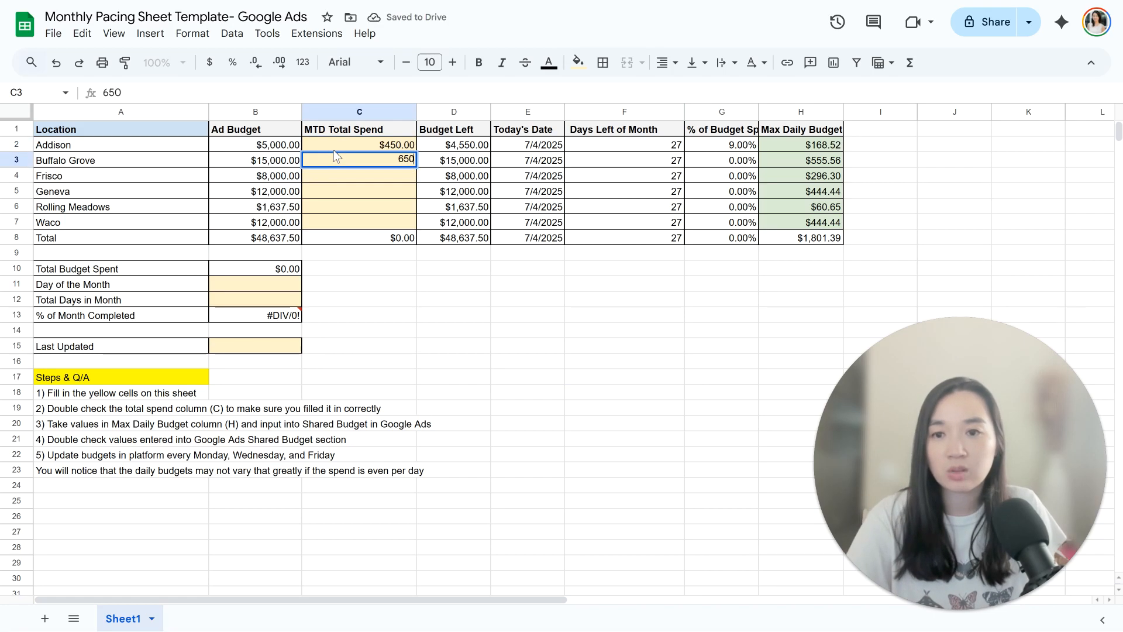
pyautogui.press('Return')
pyautogui.write('10000')
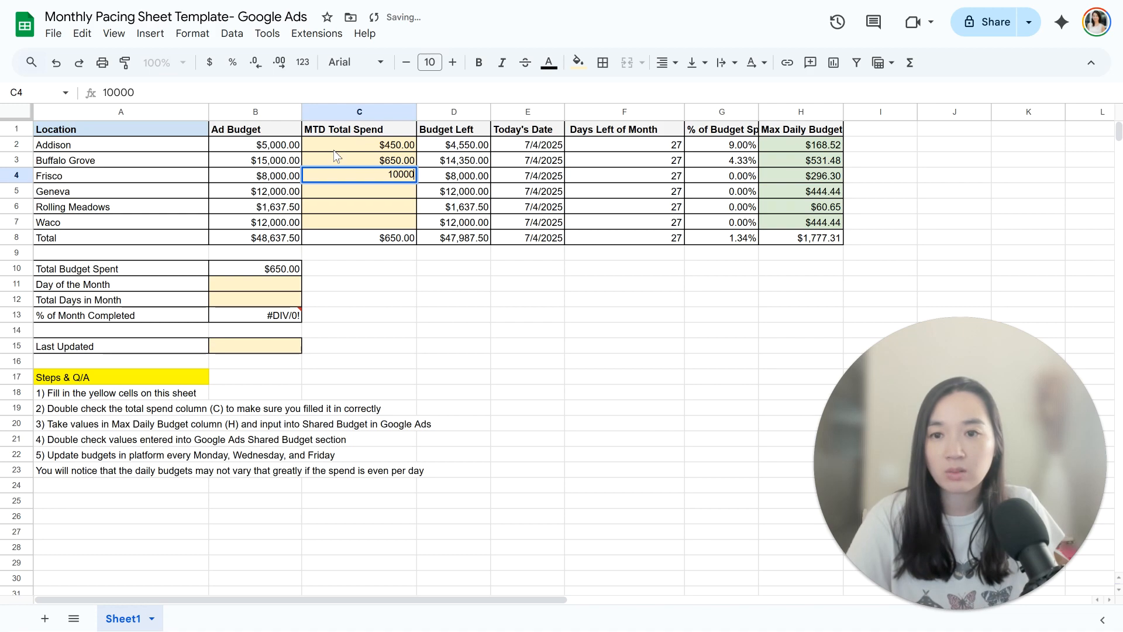
pyautogui.press('BackSpace')
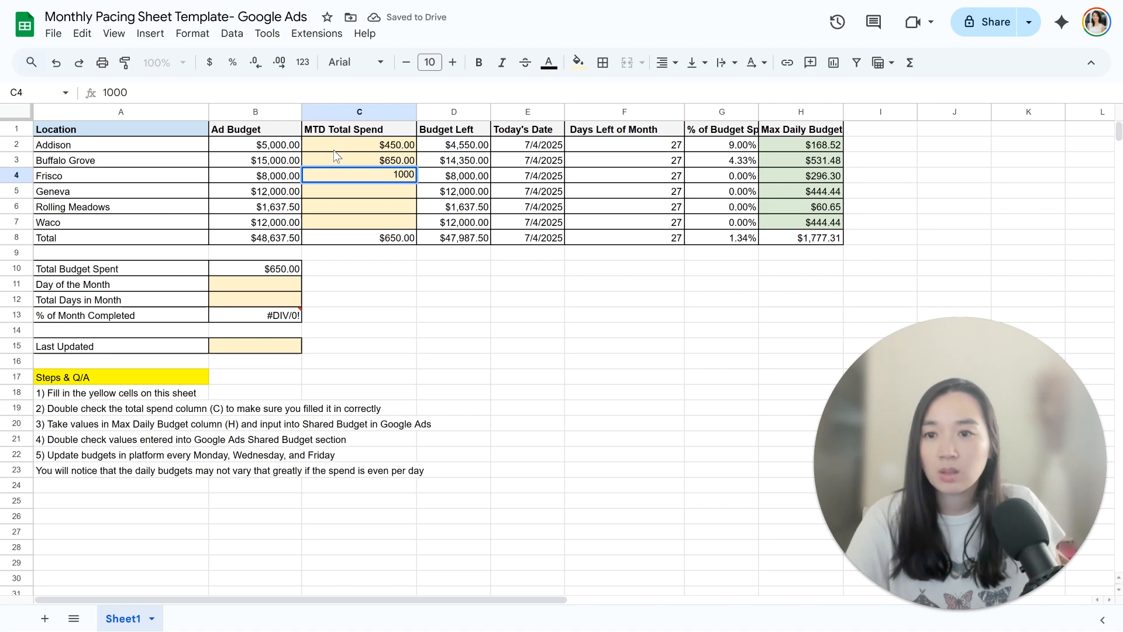
pyautogui.press('Return')
# Step: Enter the MTD Total Spend for Geneva as 5000, Rolling Meadows as 500 and Waco as 578
pyautogui.write('5000')
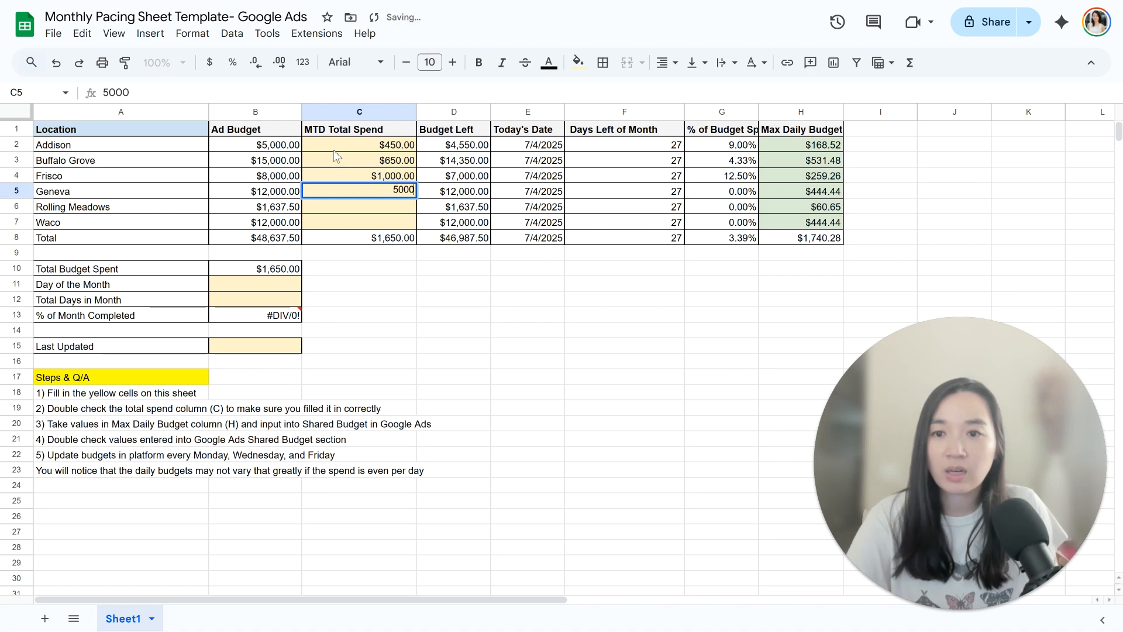
pyautogui.press('Return')
pyautogui.write('500')
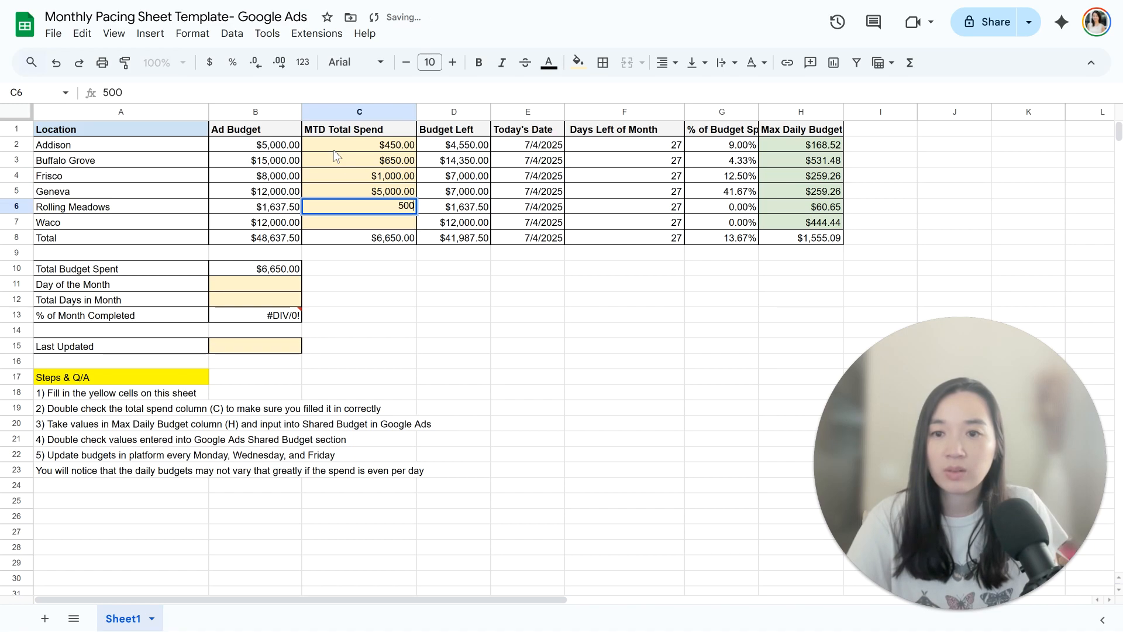
pyautogui.press('Return')
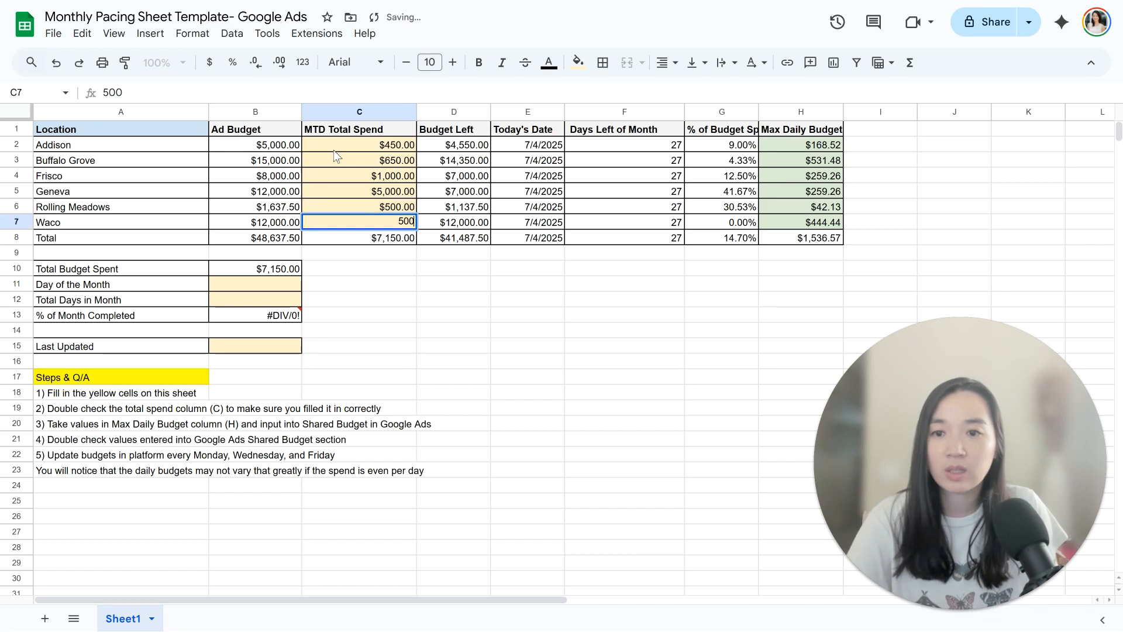
pyautogui.press('BackSpace')
pyautogui.press('BackSpace')
pyautogui.write('78')
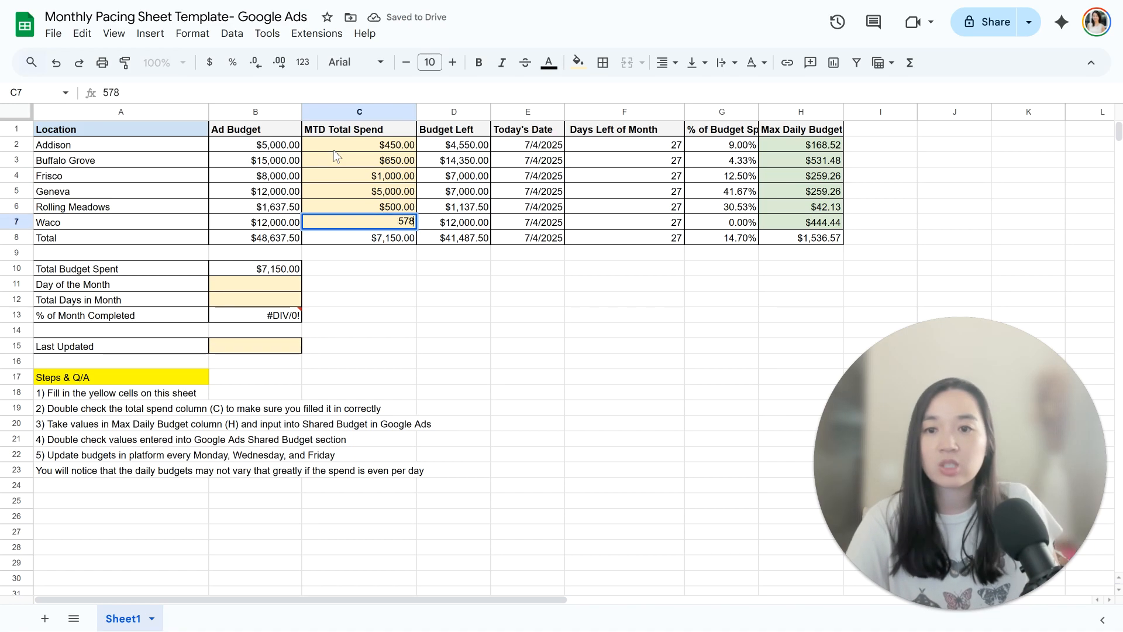
pyautogui.press('Return')
pyautogui.moveTo(334, 150); pyautogui.dragTo(333, 176)
pyautogui.click(497, 317)
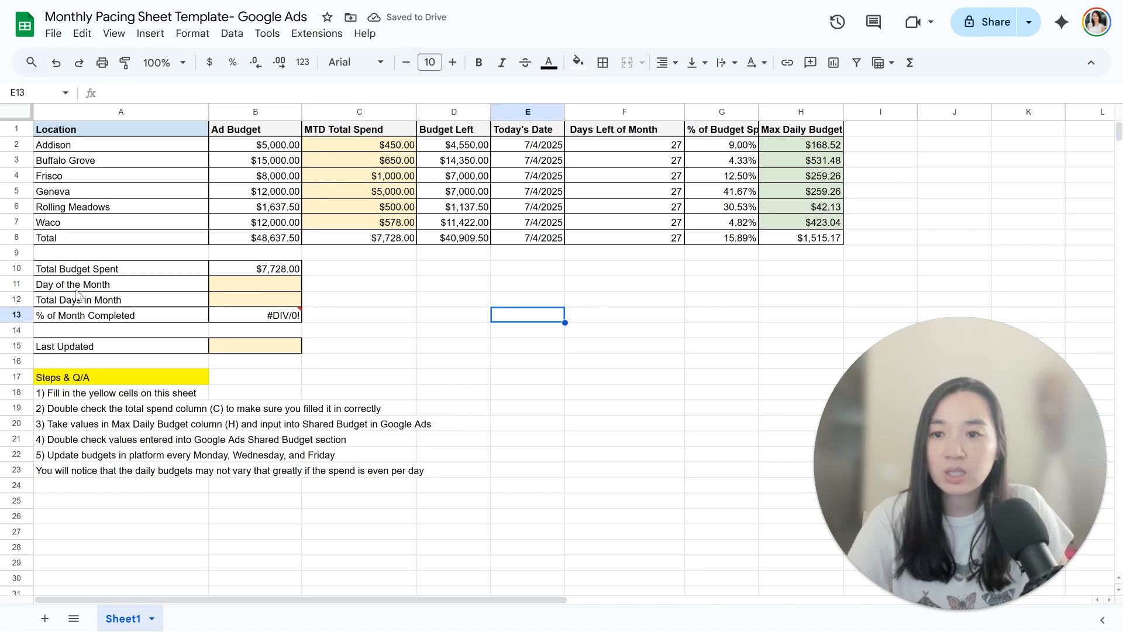
# Step: Set the Day of the Month to 4 and the Total Days in Month to 31
pyautogui.click(234, 290)
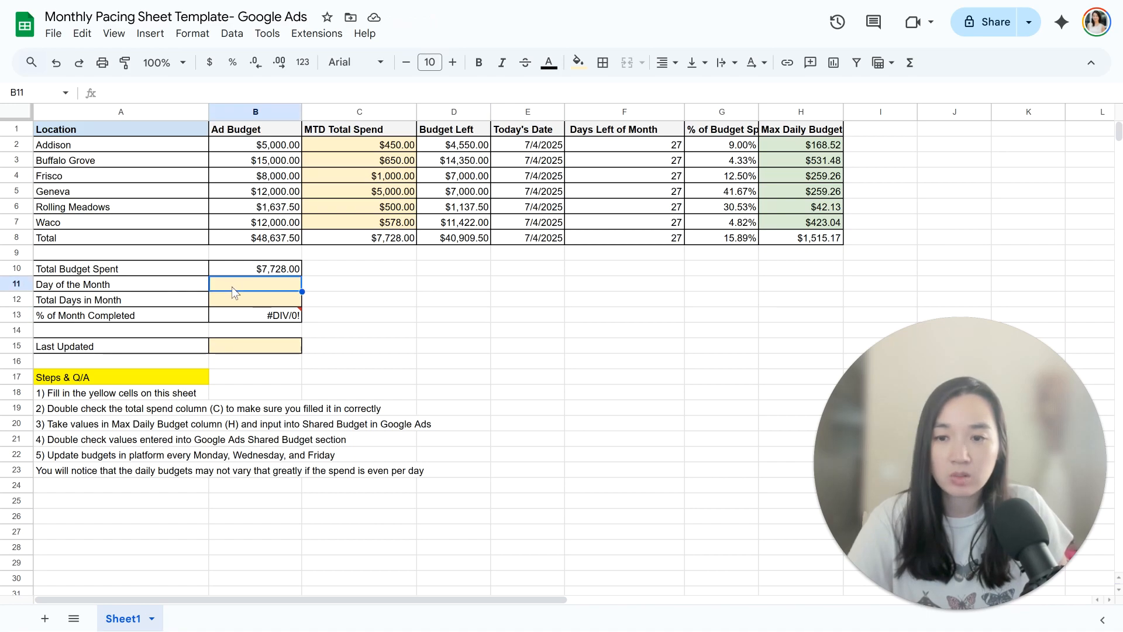
pyautogui.write('4')
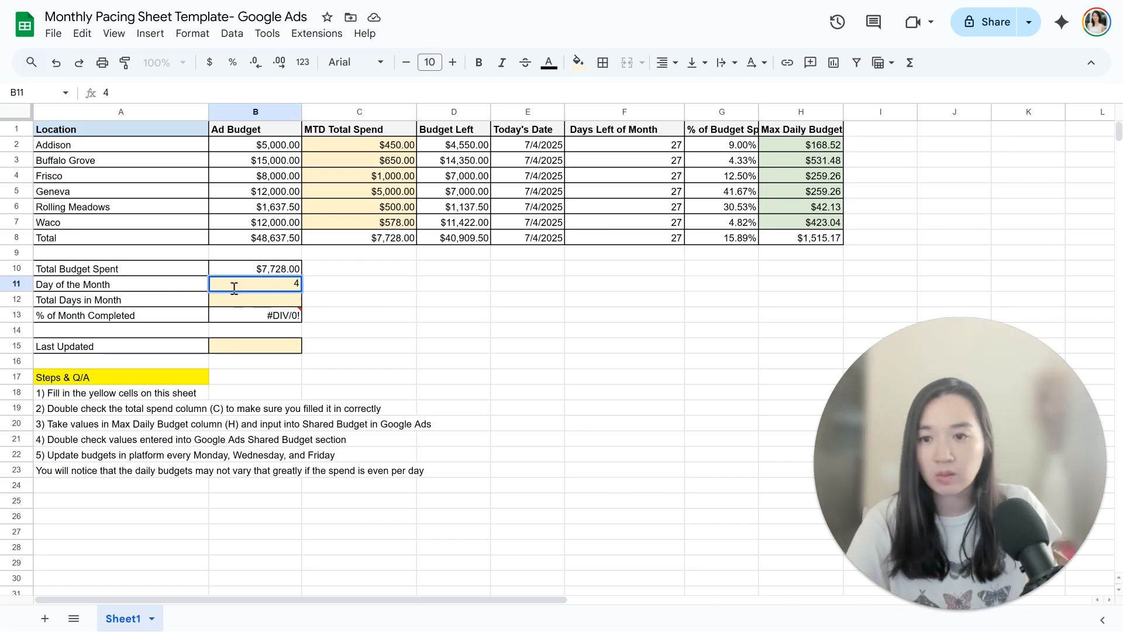
pyautogui.press('Return')
pyautogui.moveTo(296, 310)
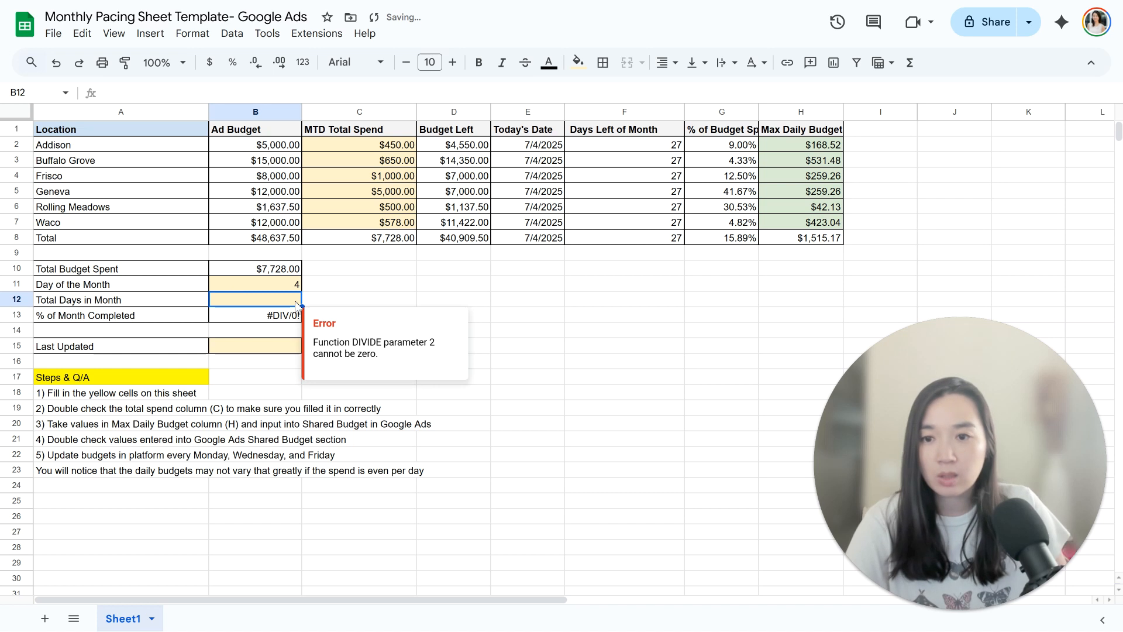
pyautogui.write('31')
pyautogui.press('Return')
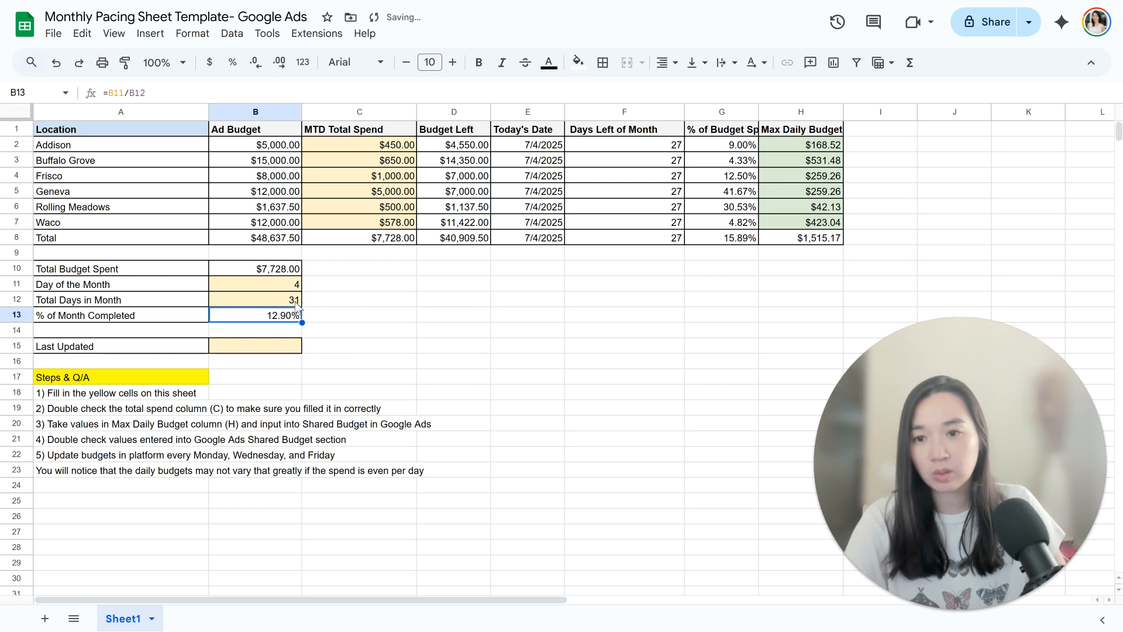
# Step: Enter 7/4/25 as the Last Updated date
pyautogui.click(266, 351)
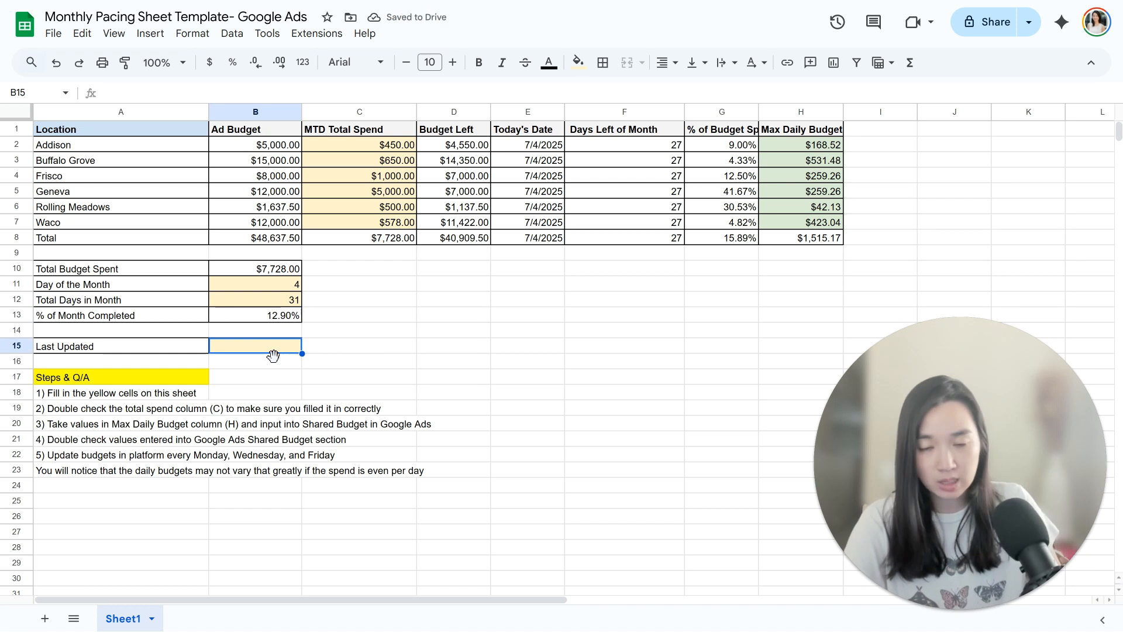
pyautogui.write('7/4/')
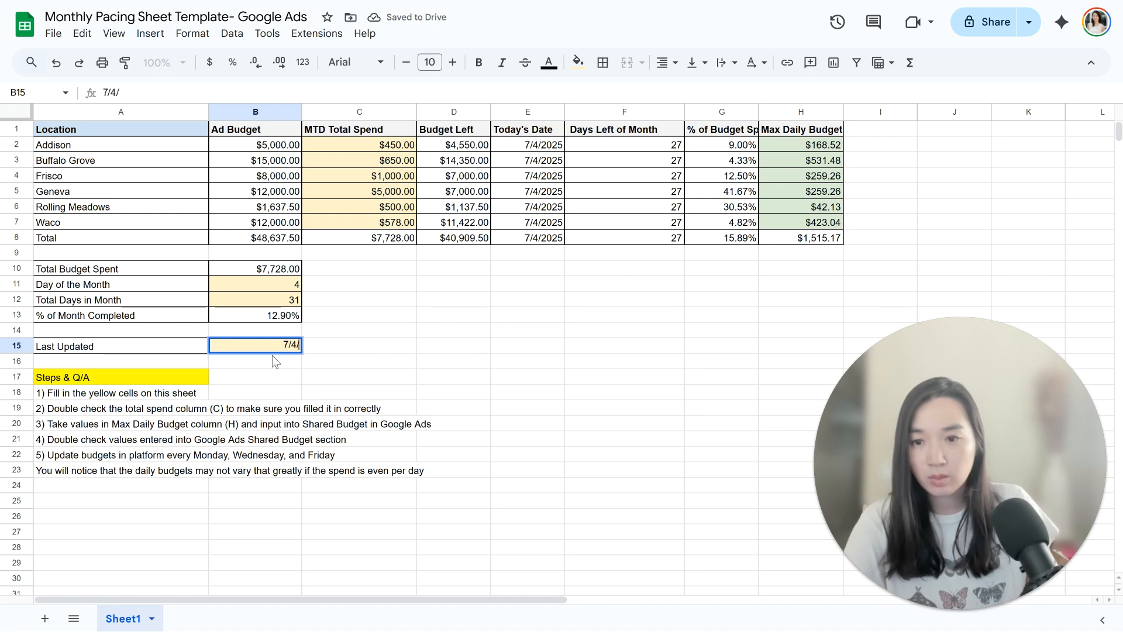
pyautogui.write('25')
pyautogui.press('Return')
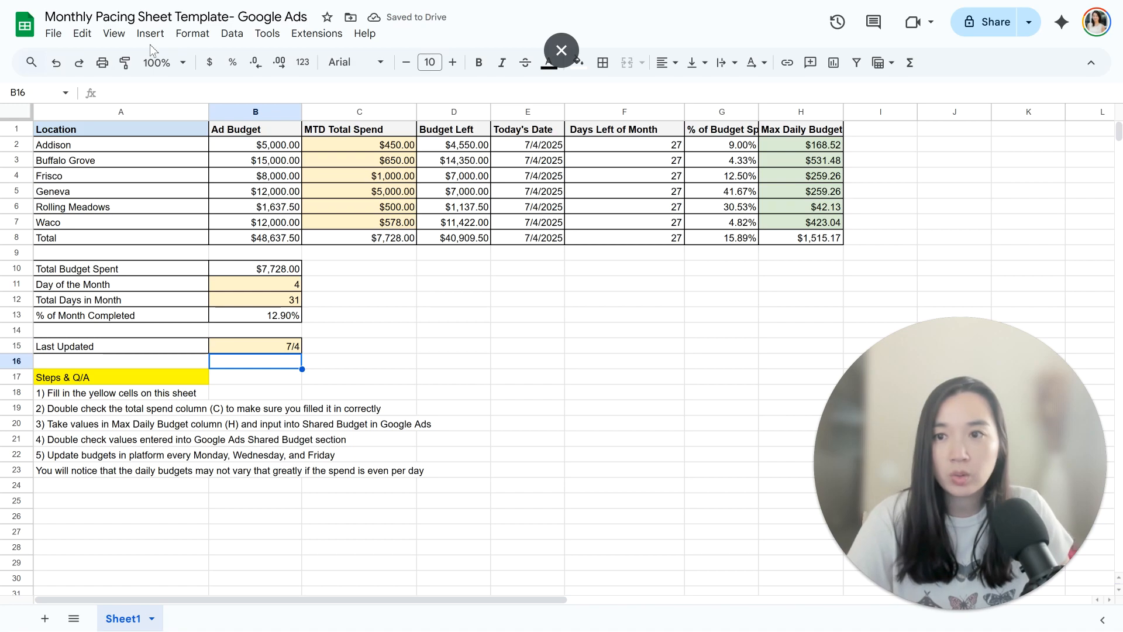
# Step: Set the sheet's display zoom to 125%
pyautogui.click(163, 62)
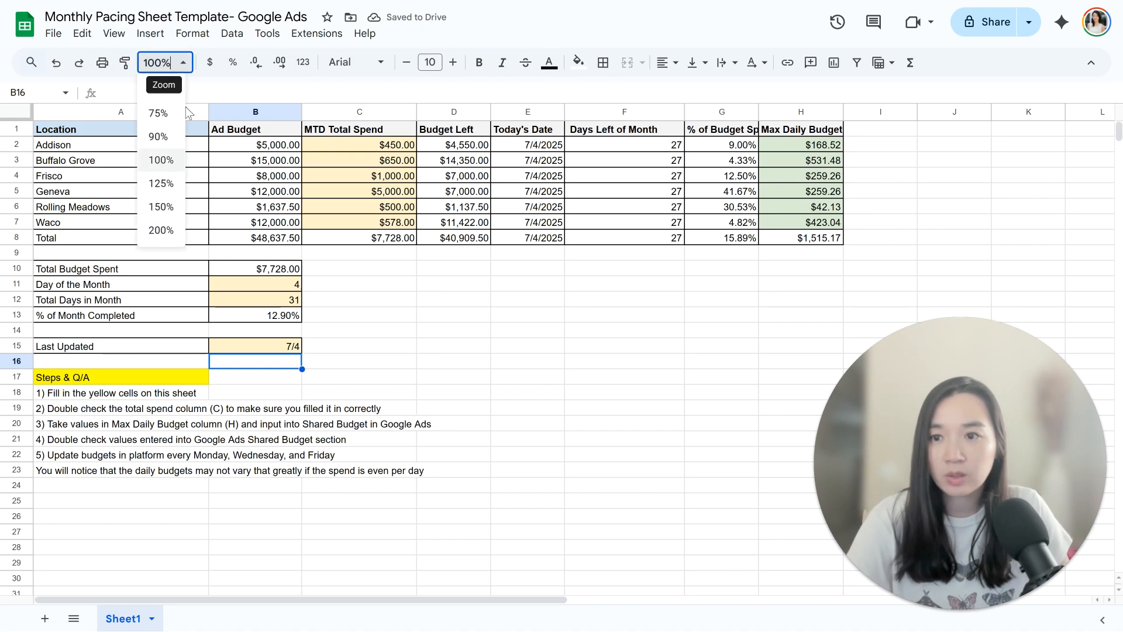
pyautogui.click(168, 183)
pyautogui.click(536, 369)
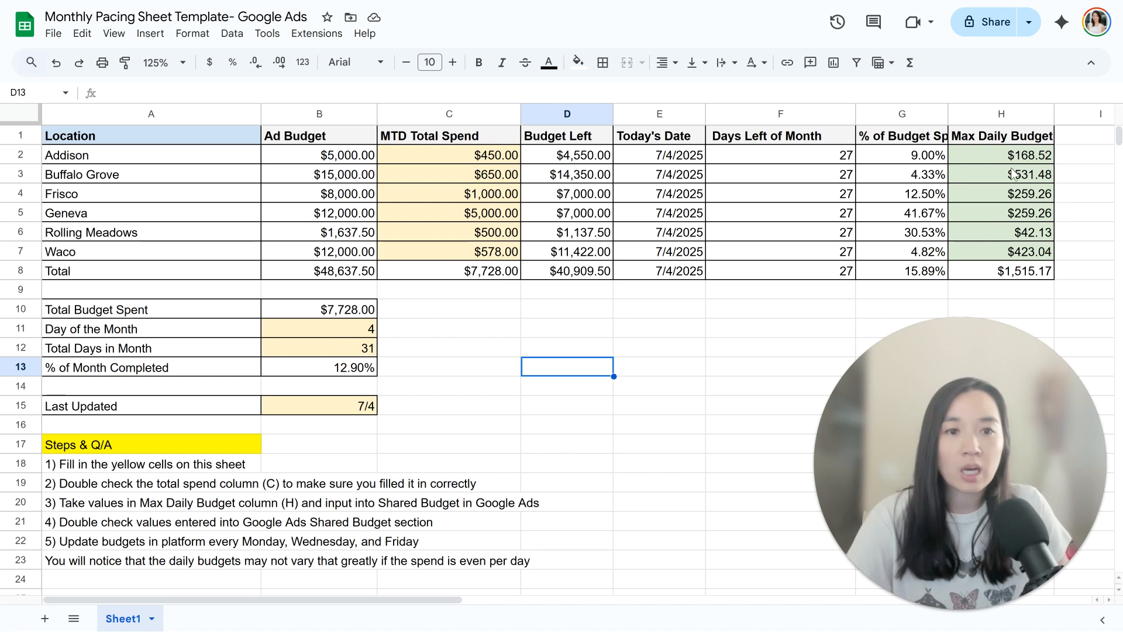
# Step: Widen the Max Daily Budget and % of Budget Spent columns so that their full headers fit
pyautogui.moveTo(1025, 155); pyautogui.dragTo(1031, 259)
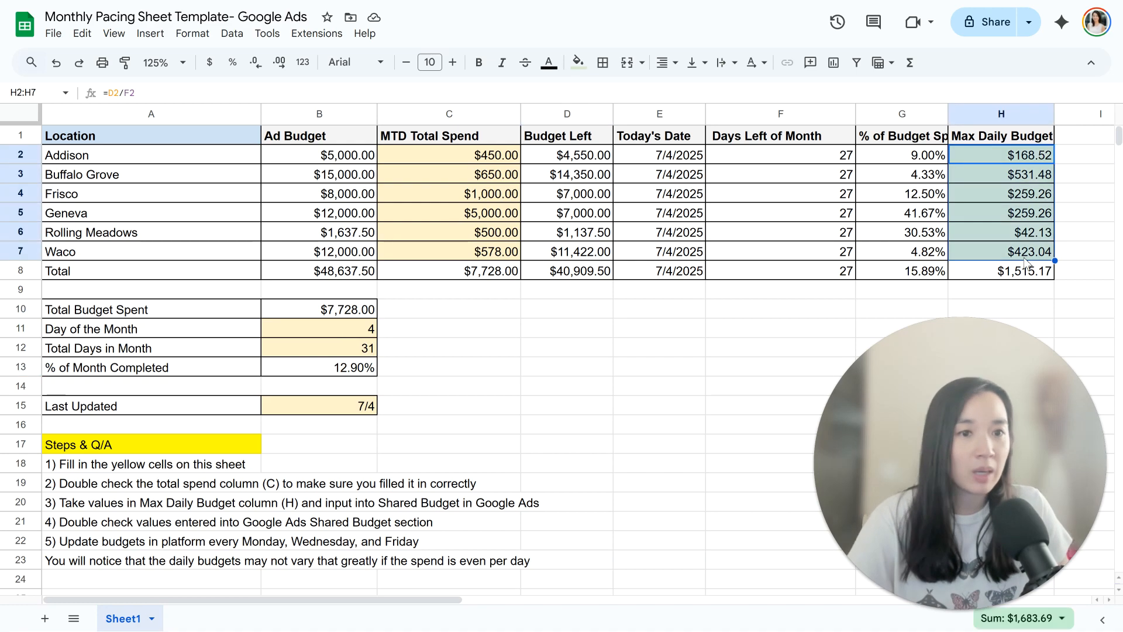
pyautogui.moveTo(1055, 114); pyautogui.dragTo(1068, 116)
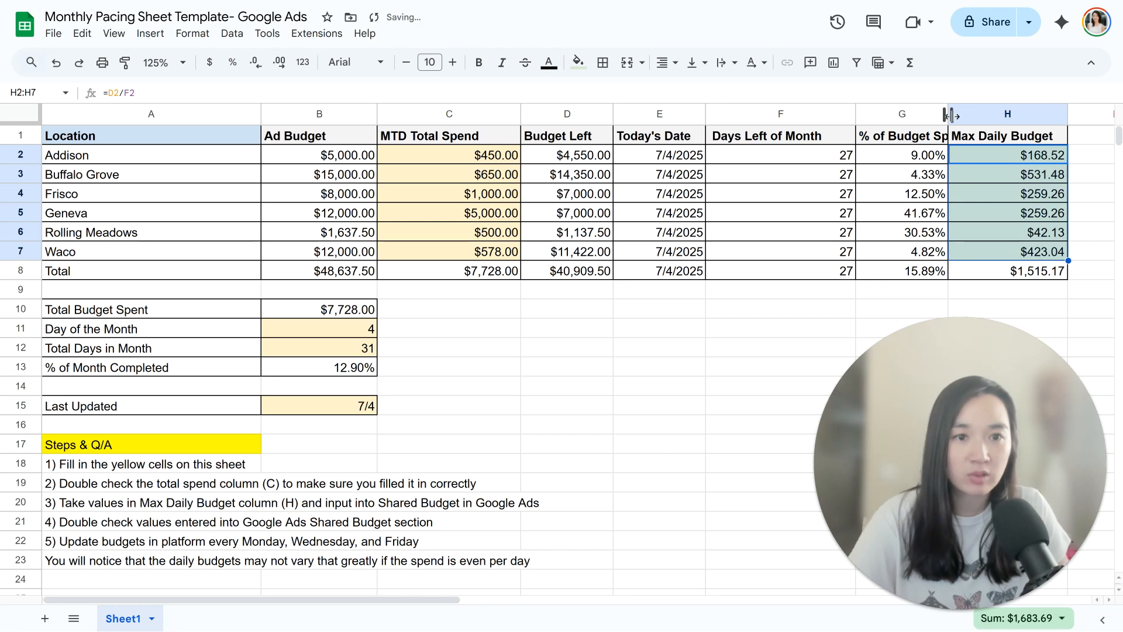
pyautogui.moveTo(950, 116); pyautogui.dragTo(957, 116)
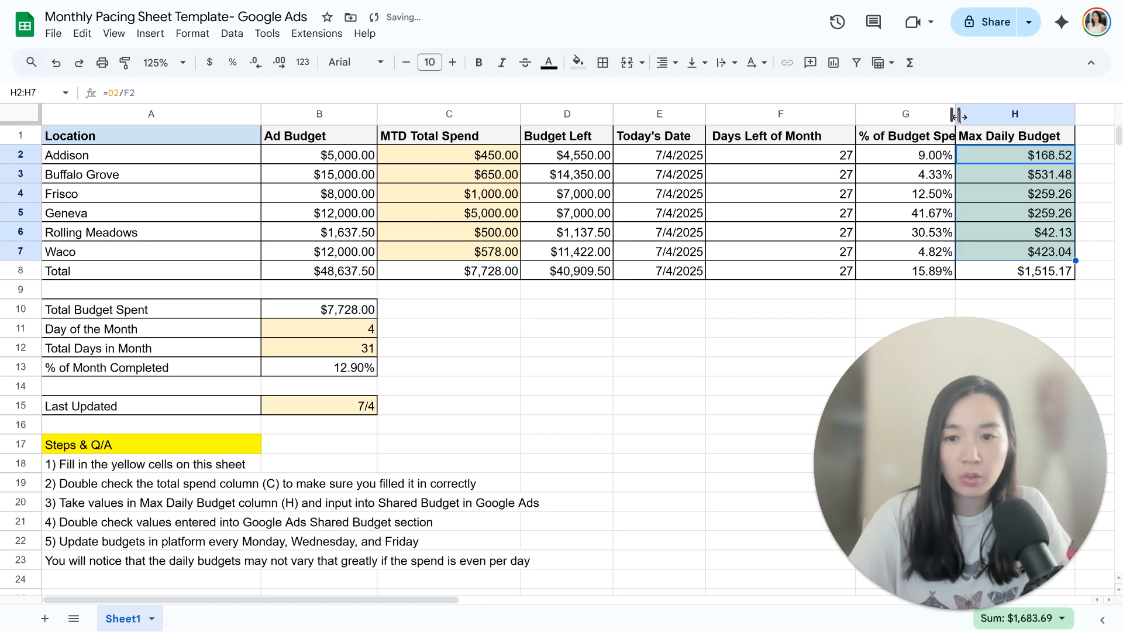
pyautogui.click(349, 374)
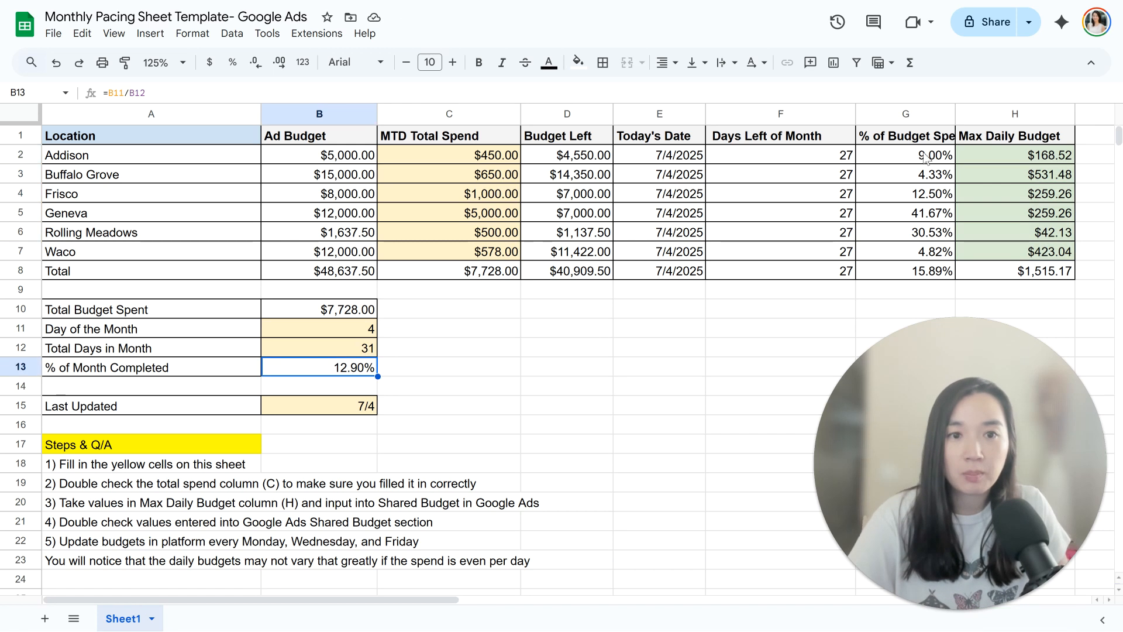
pyautogui.moveTo(956, 114); pyautogui.dragTo(976, 113)
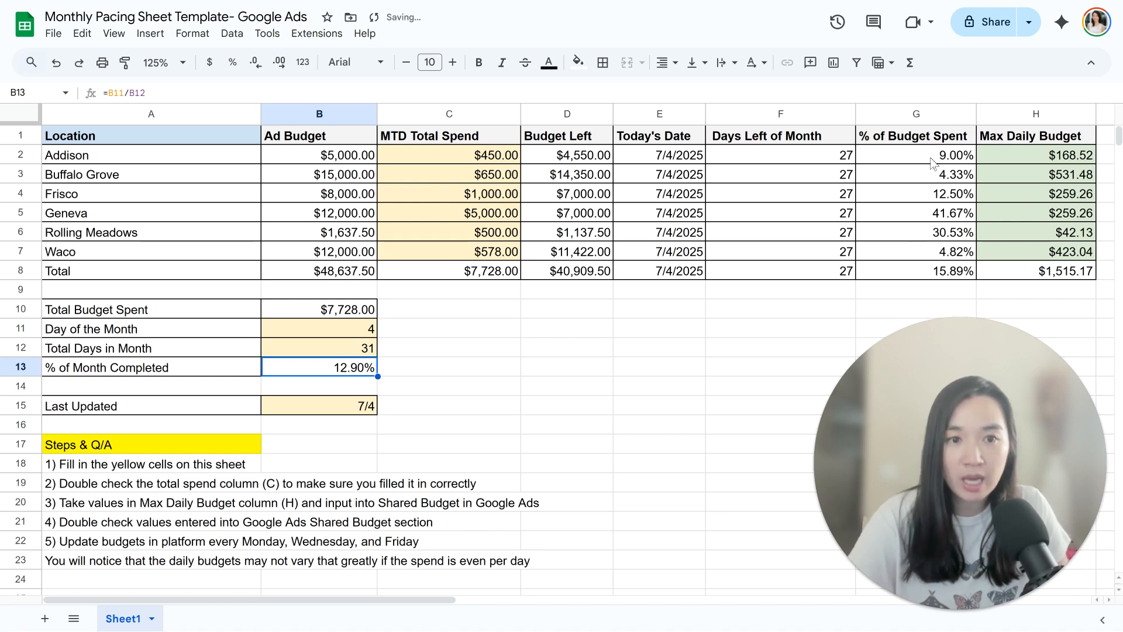
pyautogui.moveTo(935, 156); pyautogui.dragTo(932, 181)
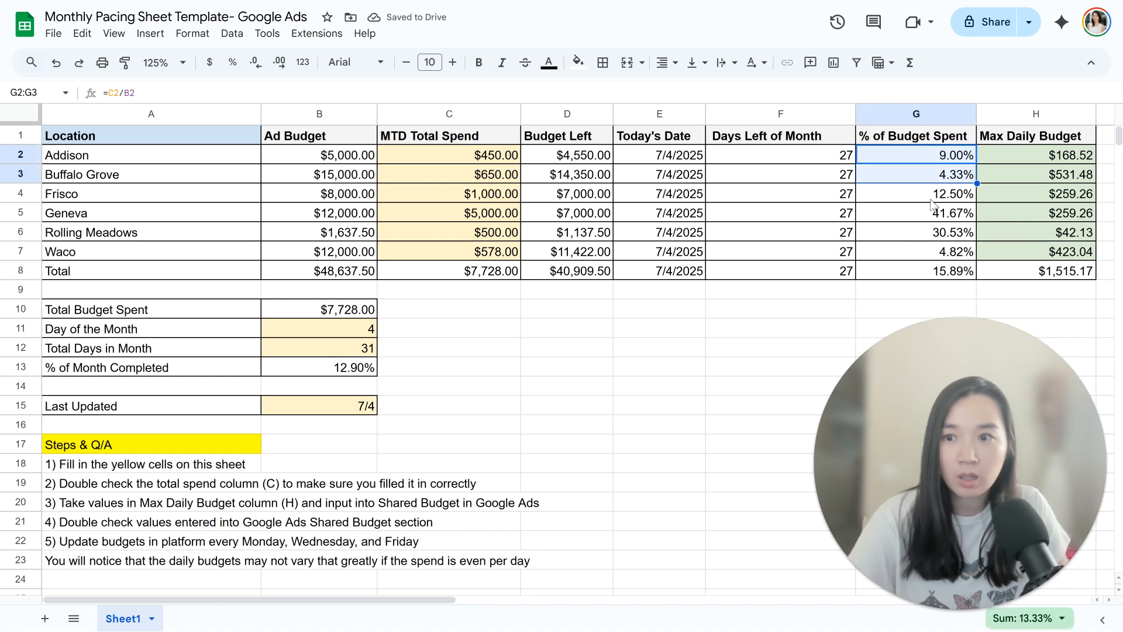
pyautogui.click(932, 199)
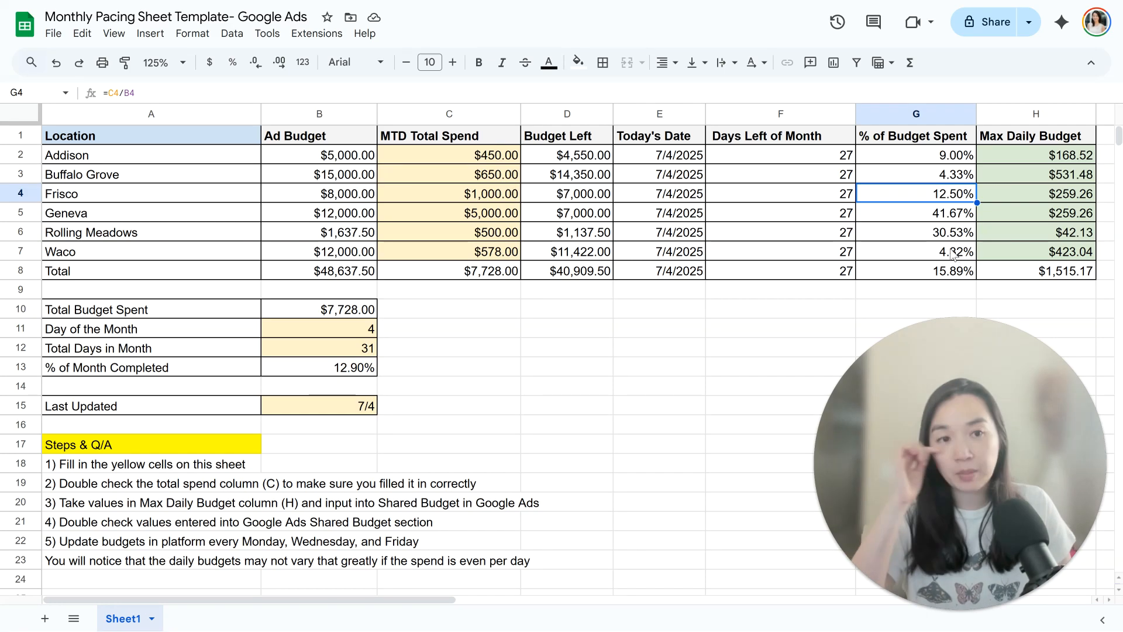
pyautogui.moveTo(934, 522); pyautogui.dragTo(135, 522)
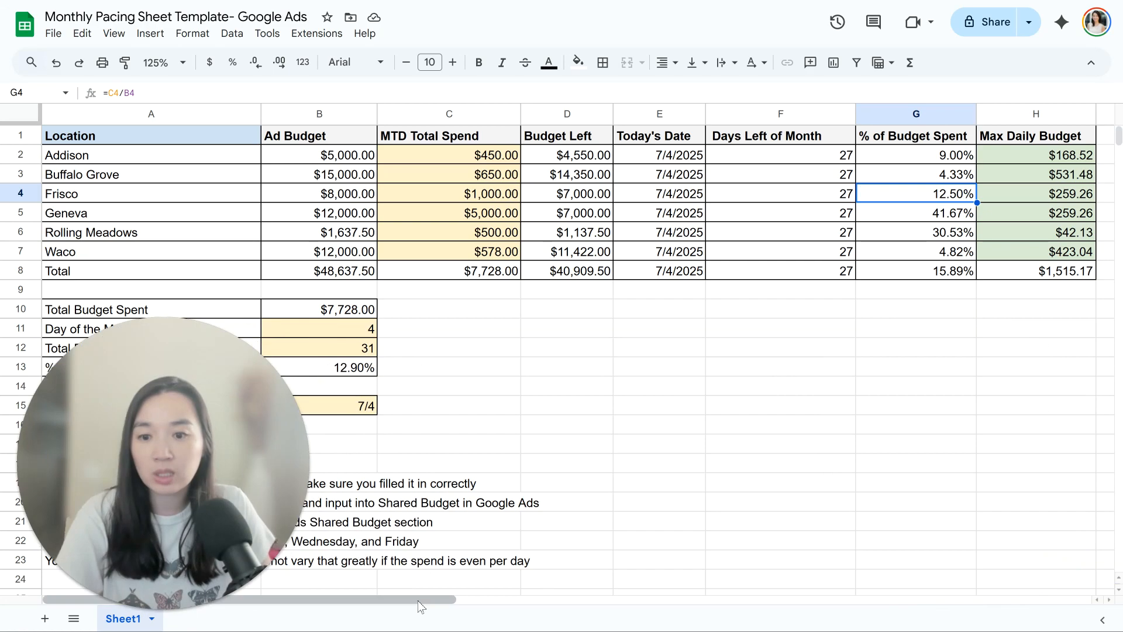
pyautogui.moveTo(418, 601)
pyautogui.mouseDown()
pyautogui.moveTo(511, 614)
pyautogui.moveTo(409, 613)
pyautogui.mouseUp()
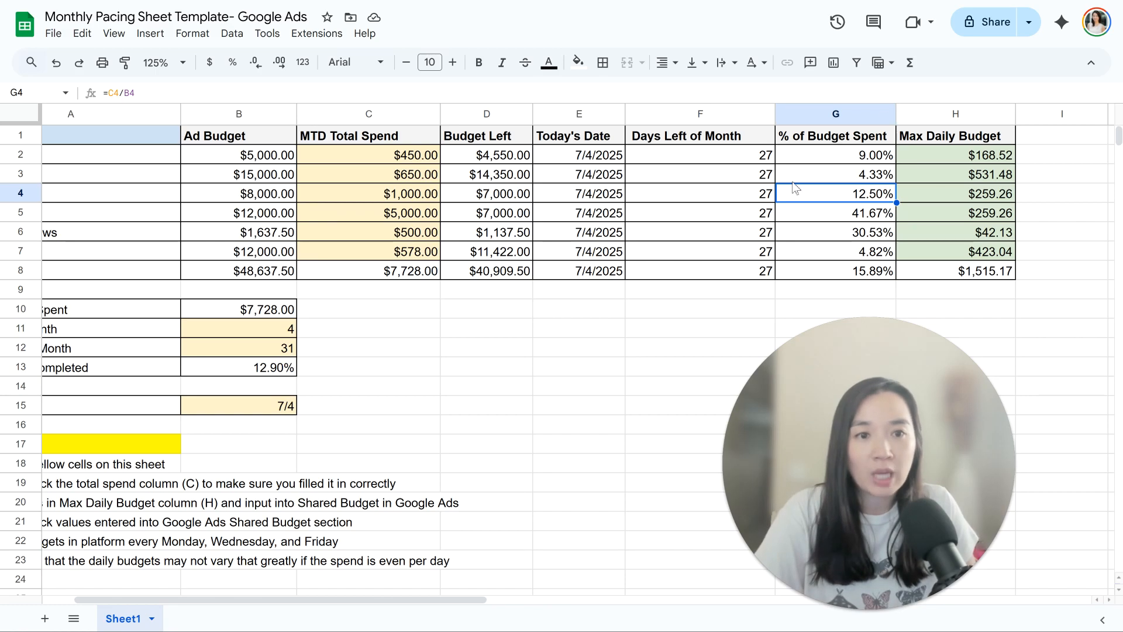
# Step: Review the Max Daily Budget values of all six locations, from Addison to Waco
pyautogui.moveTo(971, 155); pyautogui.dragTo(971, 251)
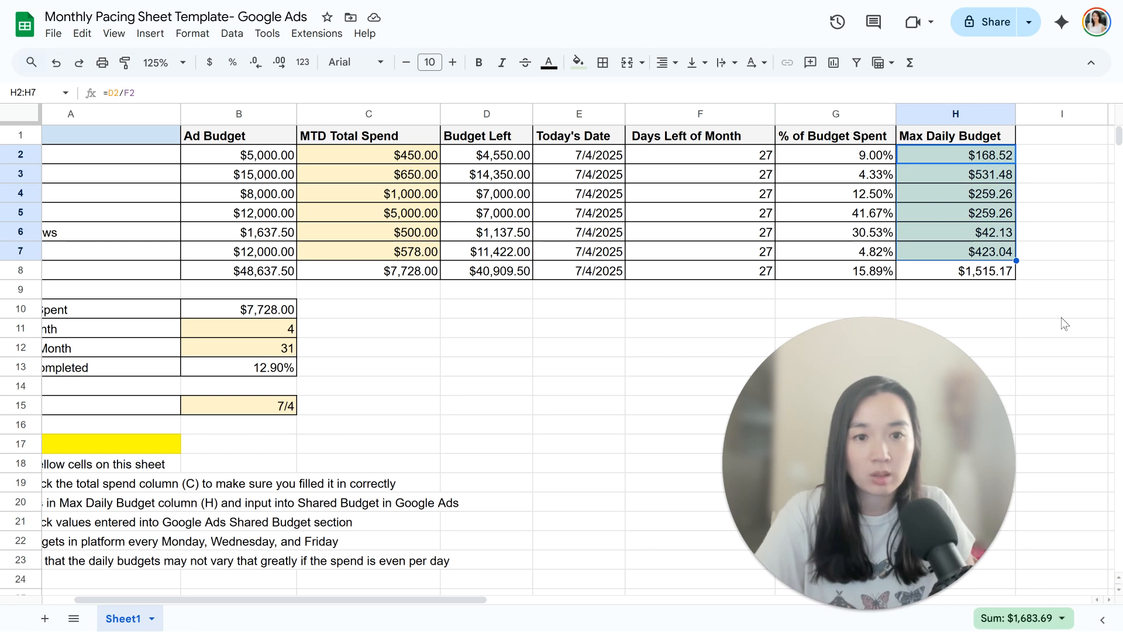
pyautogui.click(1010, 159)
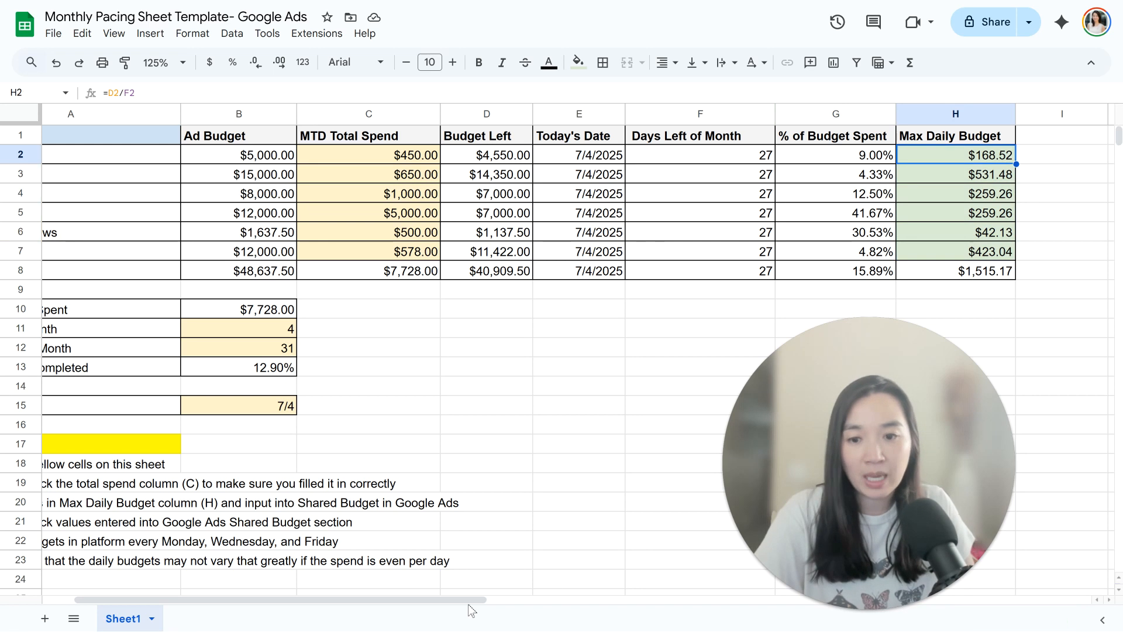
pyautogui.moveTo(476, 600); pyautogui.dragTo(444, 600)
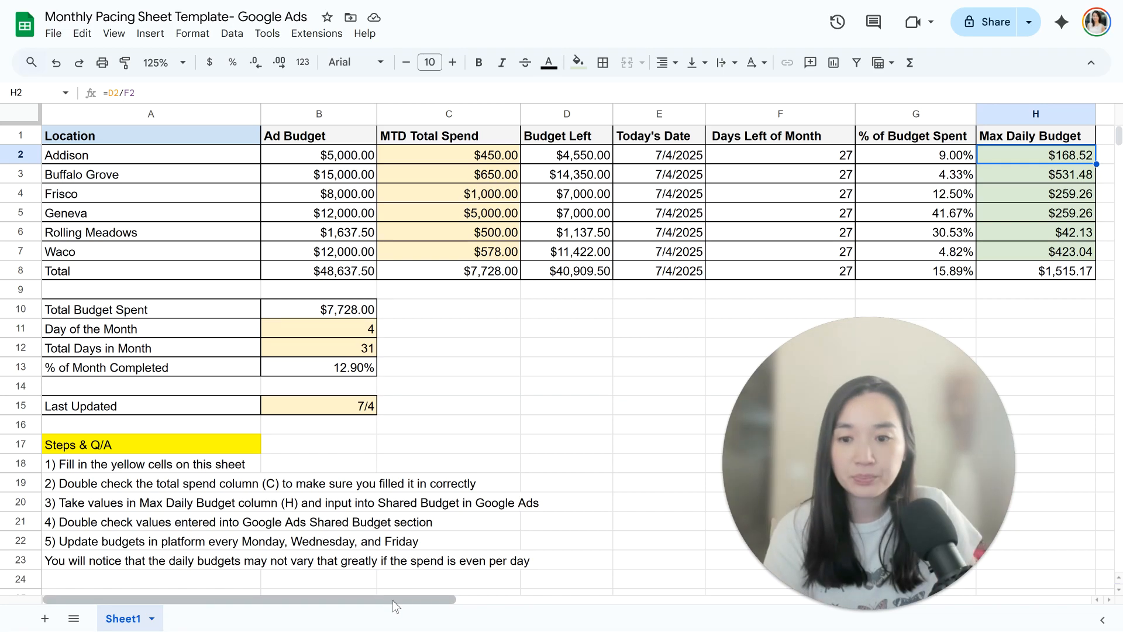
pyautogui.hscroll(3, 392, 600)
pyautogui.hscroll(-3, 383, 601)
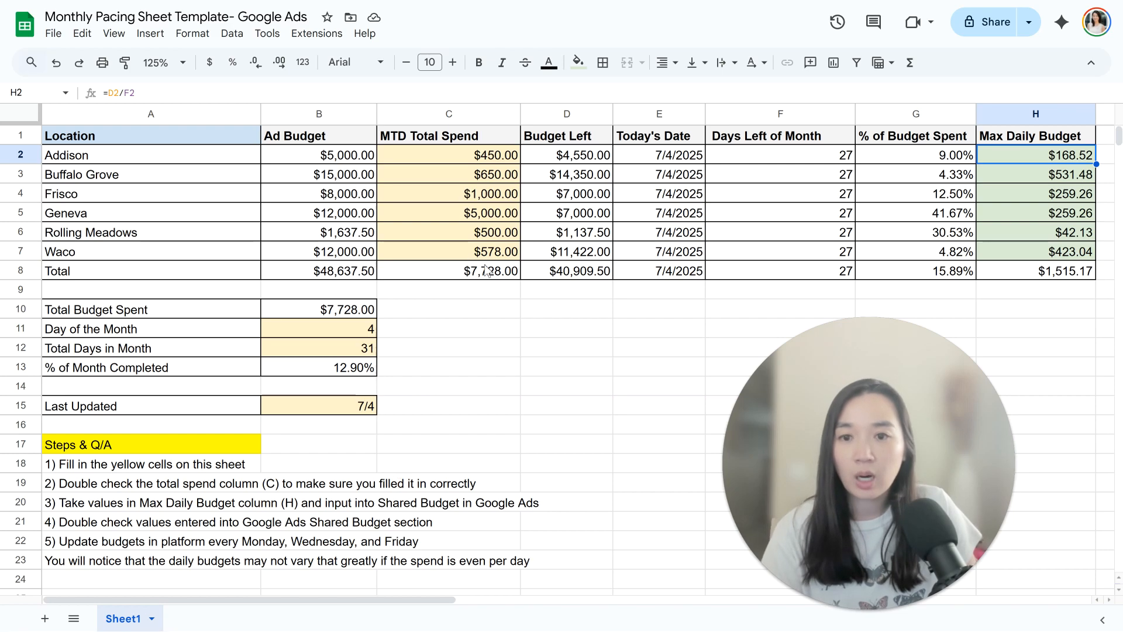
# Step: Correct the MTD Total Spend total formula to =sum(C2:C7) and check it against the sum of the location amounts
pyautogui.moveTo(509, 252); pyautogui.dragTo(508, 155)
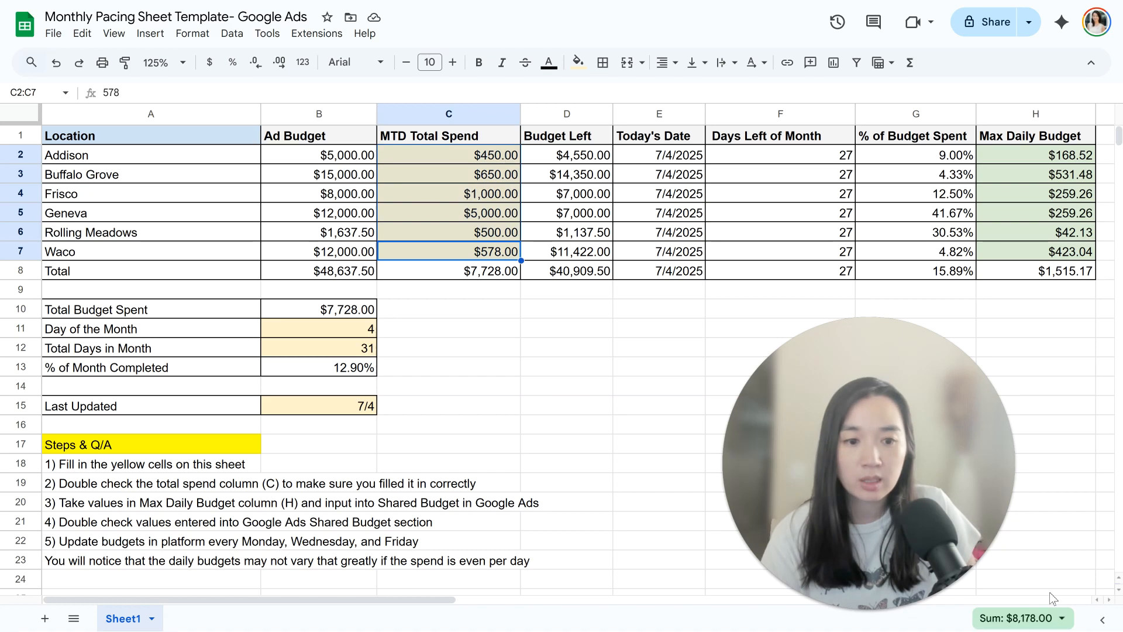
pyautogui.click(508, 275)
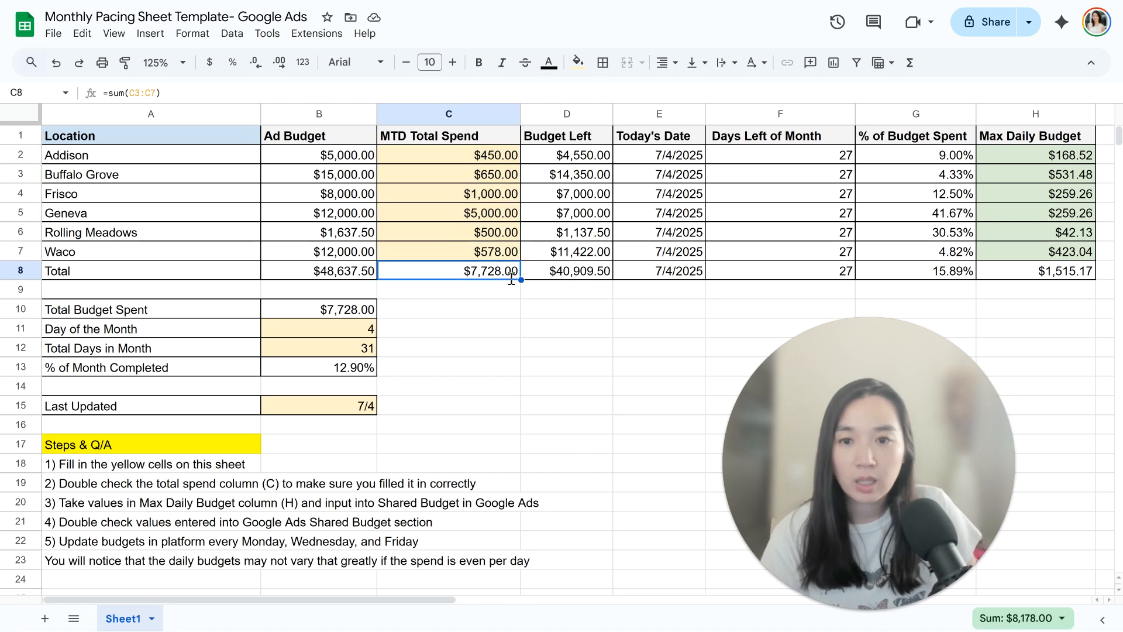
pyautogui.doubleClick(508, 275)
pyautogui.click(426, 272)
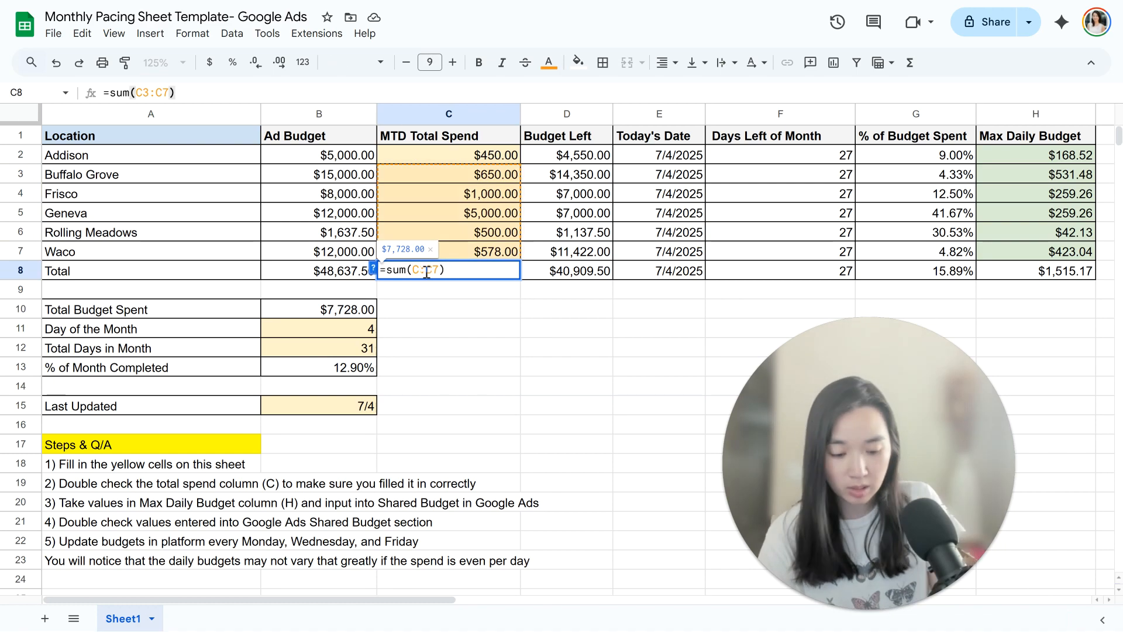
pyautogui.press('BackSpace')
pyautogui.write('2')
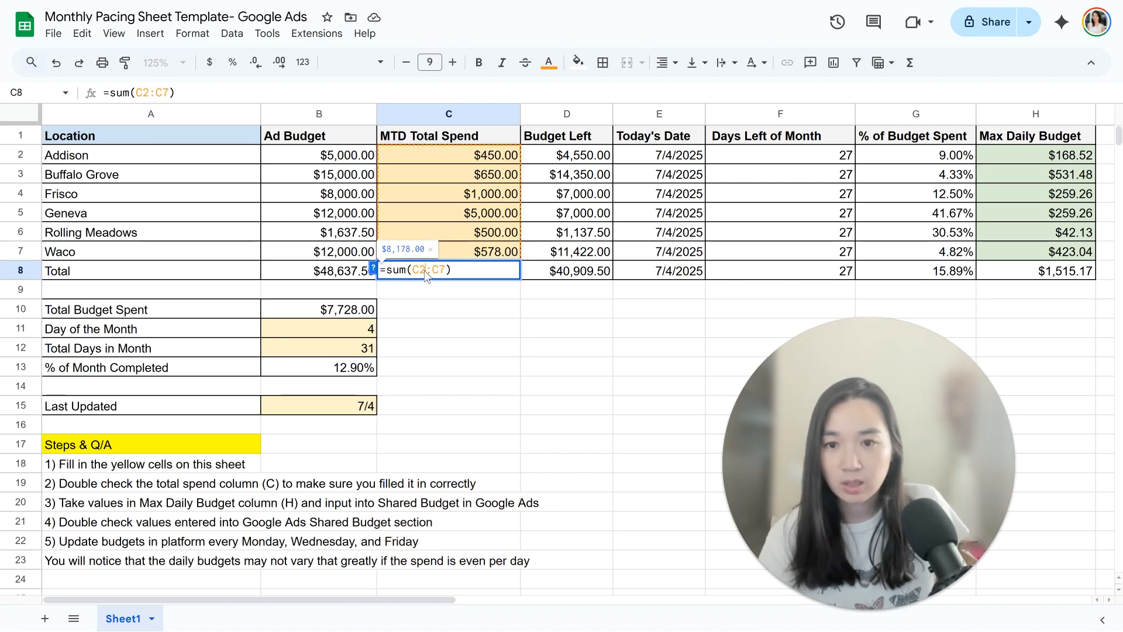
pyautogui.press('Return')
pyautogui.moveTo(497, 251); pyautogui.dragTo(498, 156)
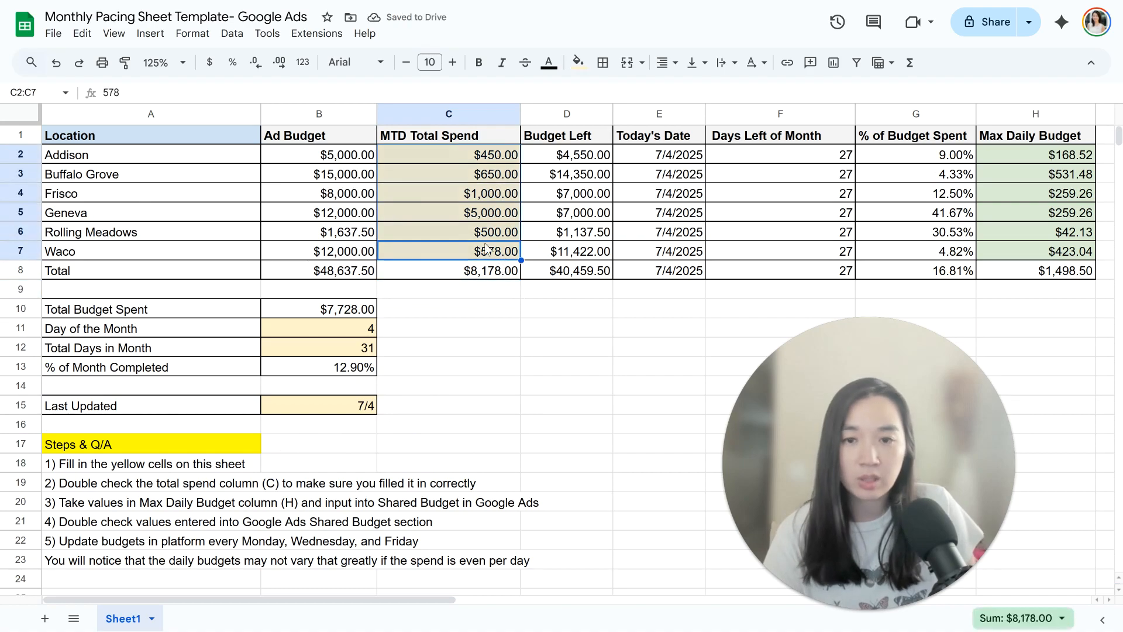
pyautogui.click(486, 274)
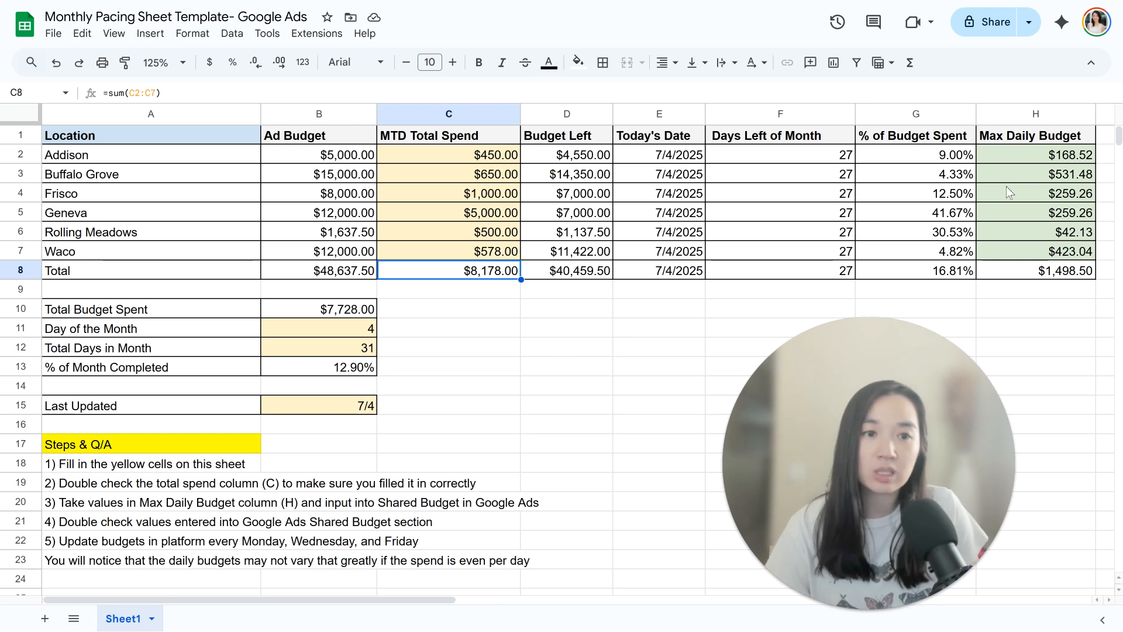
# Step: Compare the sum of the six locations' Max Daily Budget values with the Total row and review the remaining columns
pyautogui.moveTo(1035, 157); pyautogui.dragTo(1047, 256)
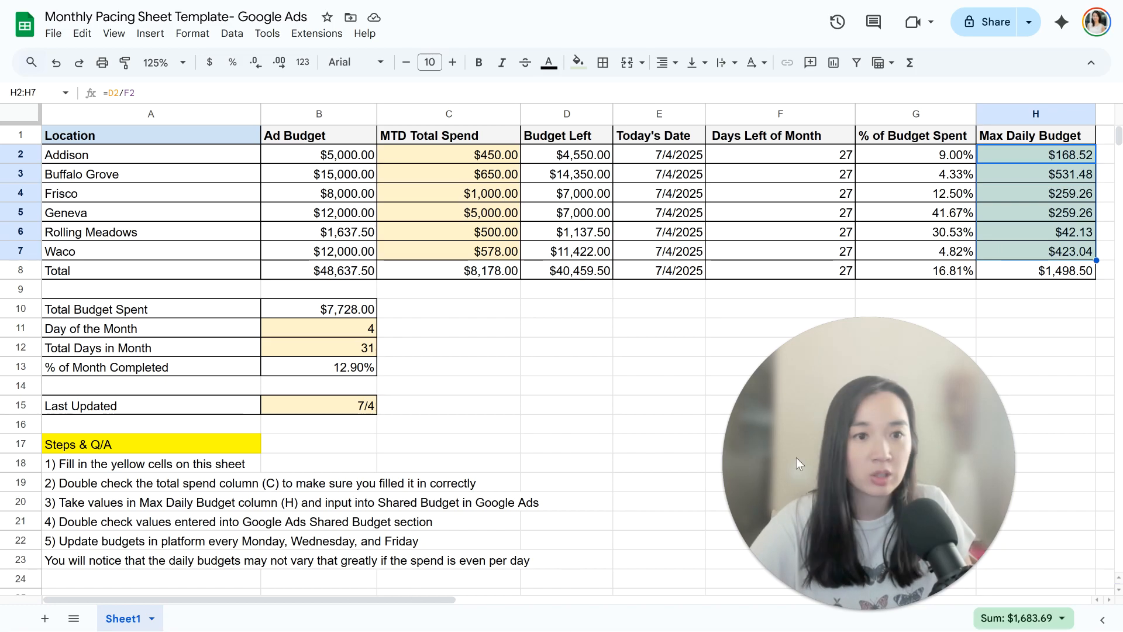
pyautogui.hscroll(2, 521, 599)
pyautogui.hscroll(1, 521, 599)
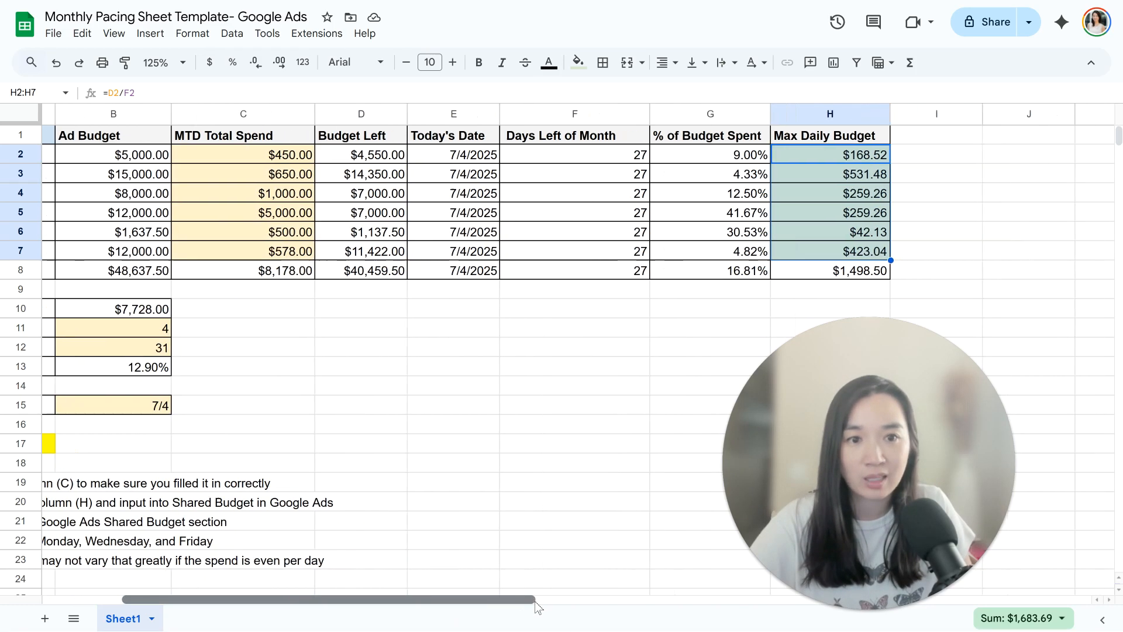
pyautogui.hscroll(-3, 535, 601)
pyautogui.hscroll(2, 486, 594)
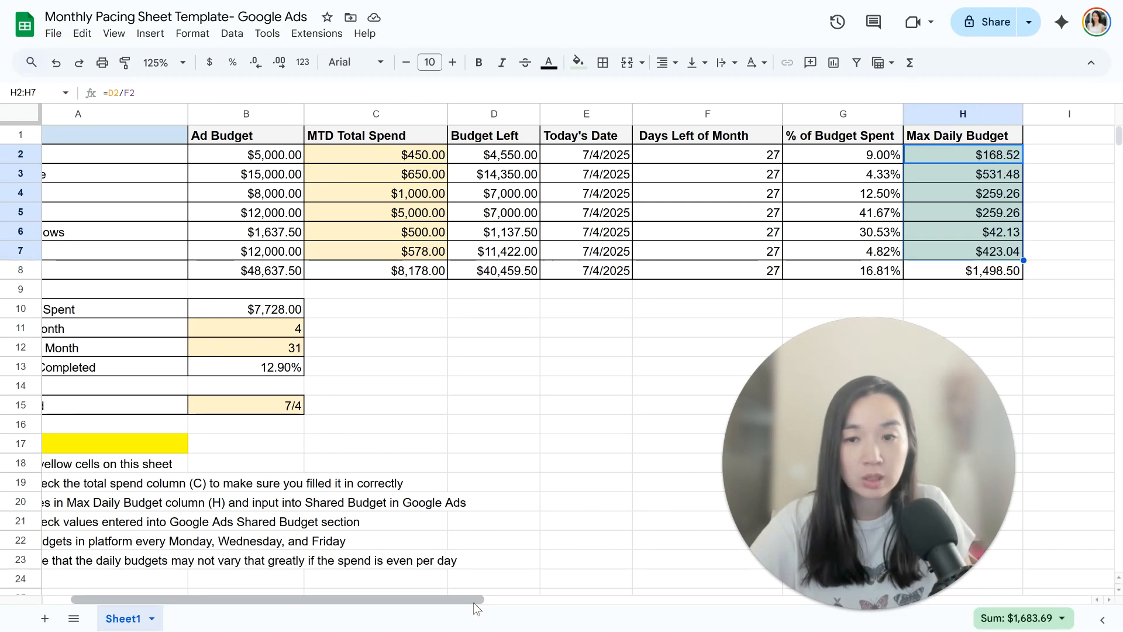
pyautogui.moveTo(475, 603); pyautogui.dragTo(394, 603)
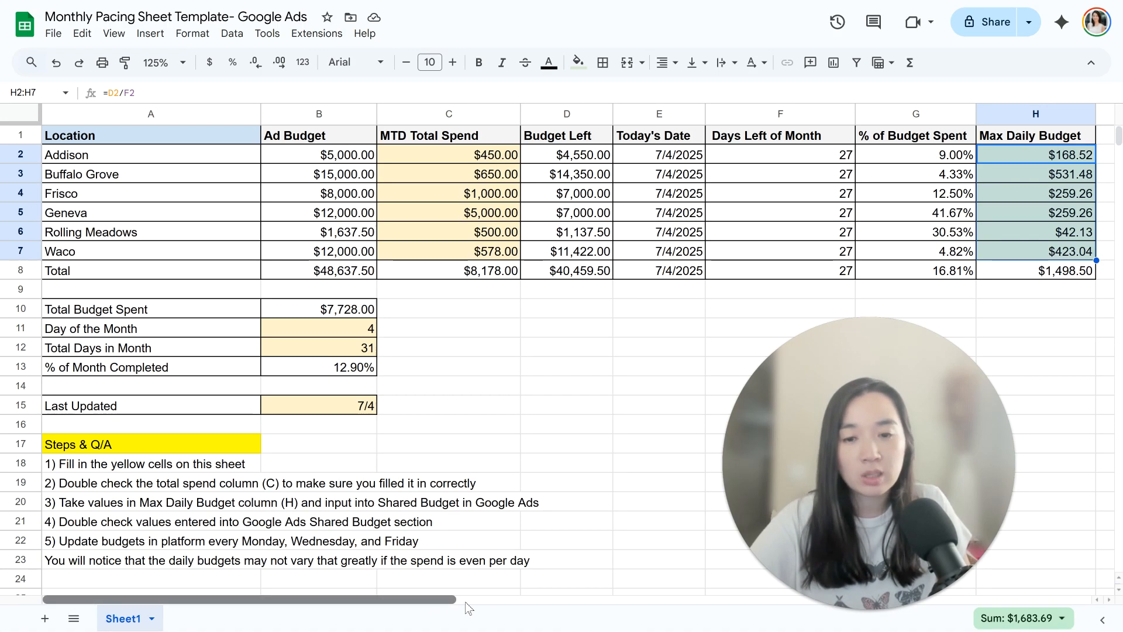
pyautogui.moveTo(430, 599); pyautogui.dragTo(487, 600)
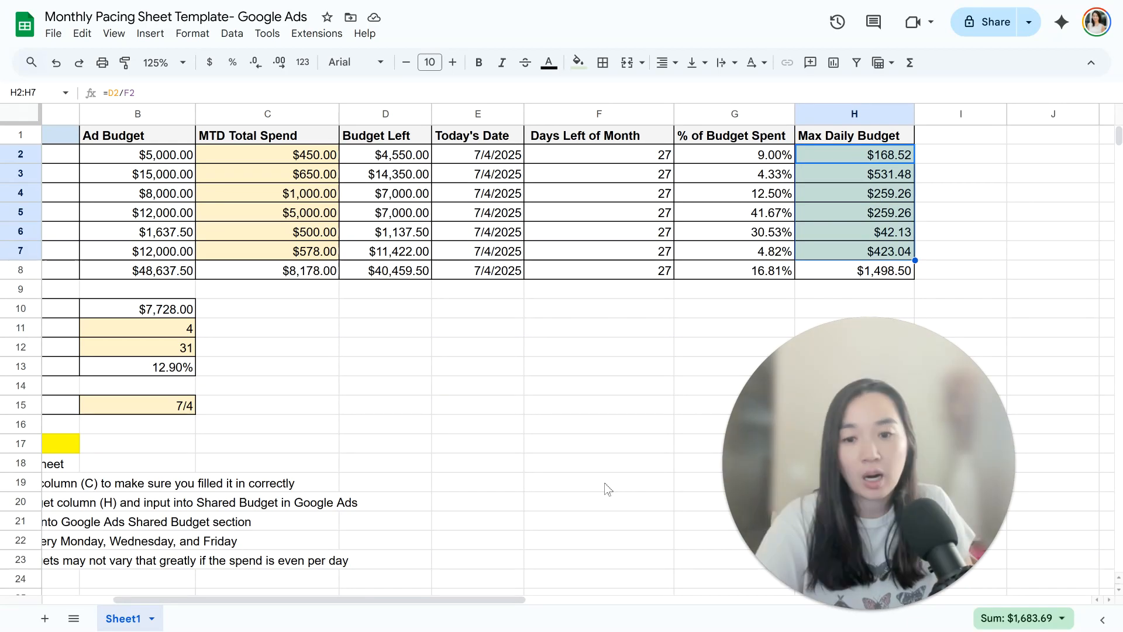
pyautogui.moveTo(511, 600); pyautogui.dragTo(454, 600)
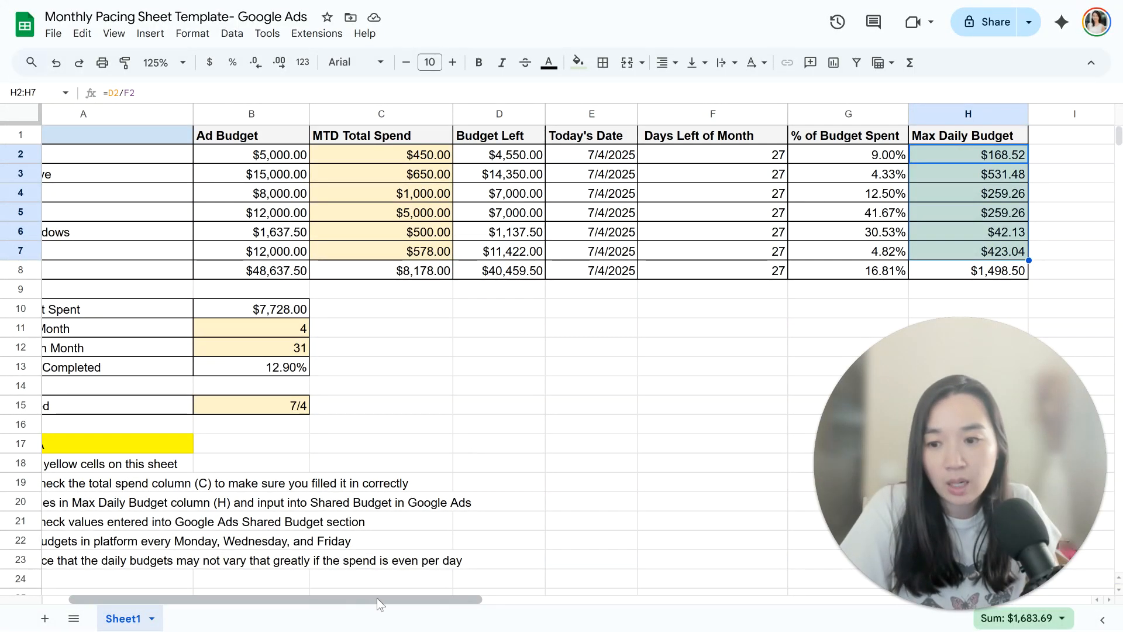
pyautogui.moveTo(377, 598); pyautogui.dragTo(303, 603)
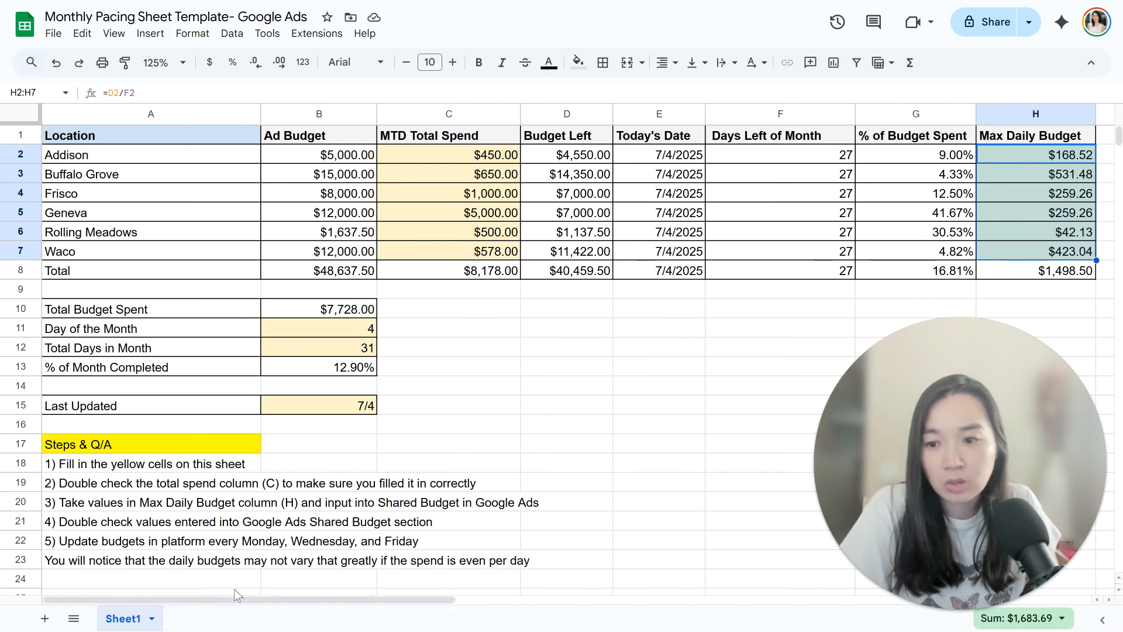
pyautogui.moveTo(304, 600); pyautogui.dragTo(388, 604)
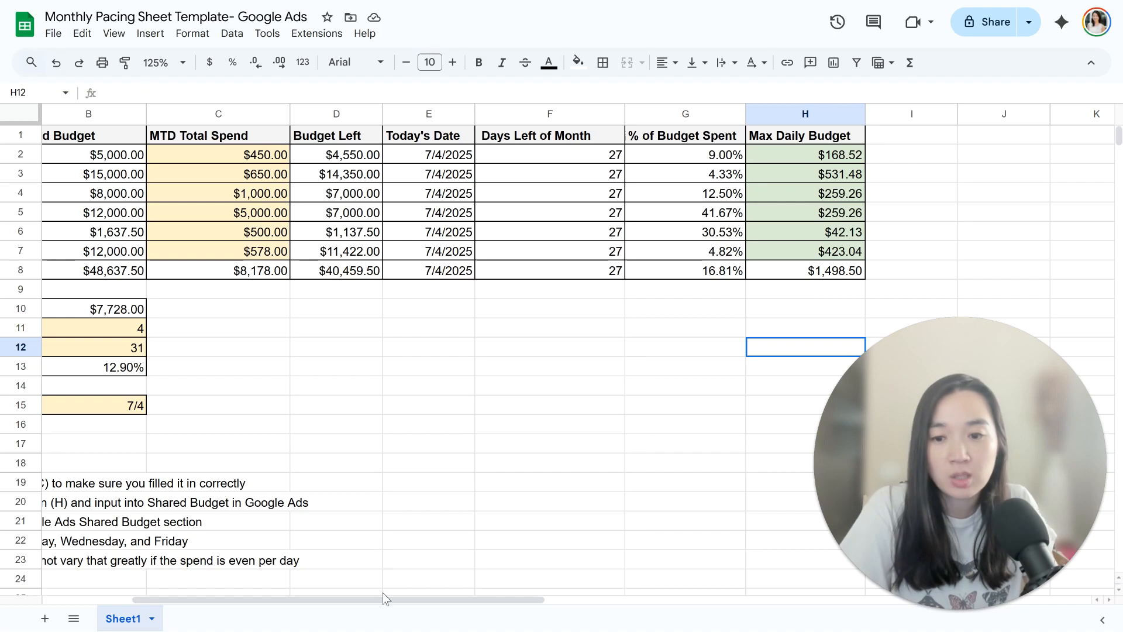
pyautogui.moveTo(376, 601); pyautogui.dragTo(283, 601)
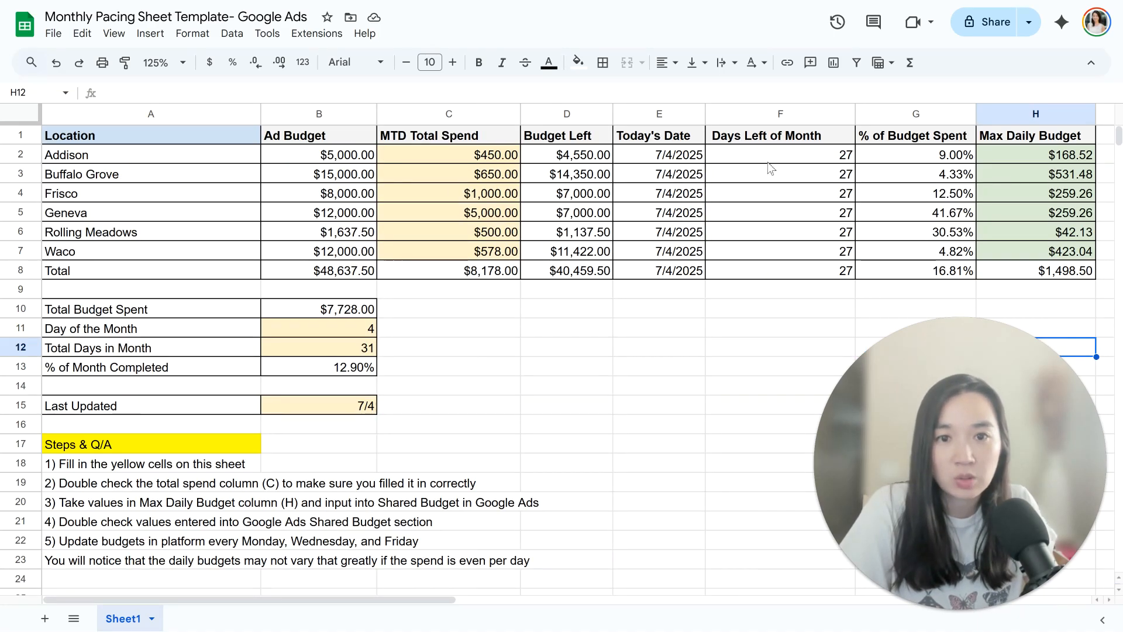
# Step: Correct the Ad Budget total formula to =sum(B2:B7) so that it includes Addison
pyautogui.click(368, 328)
pyautogui.press('Return')
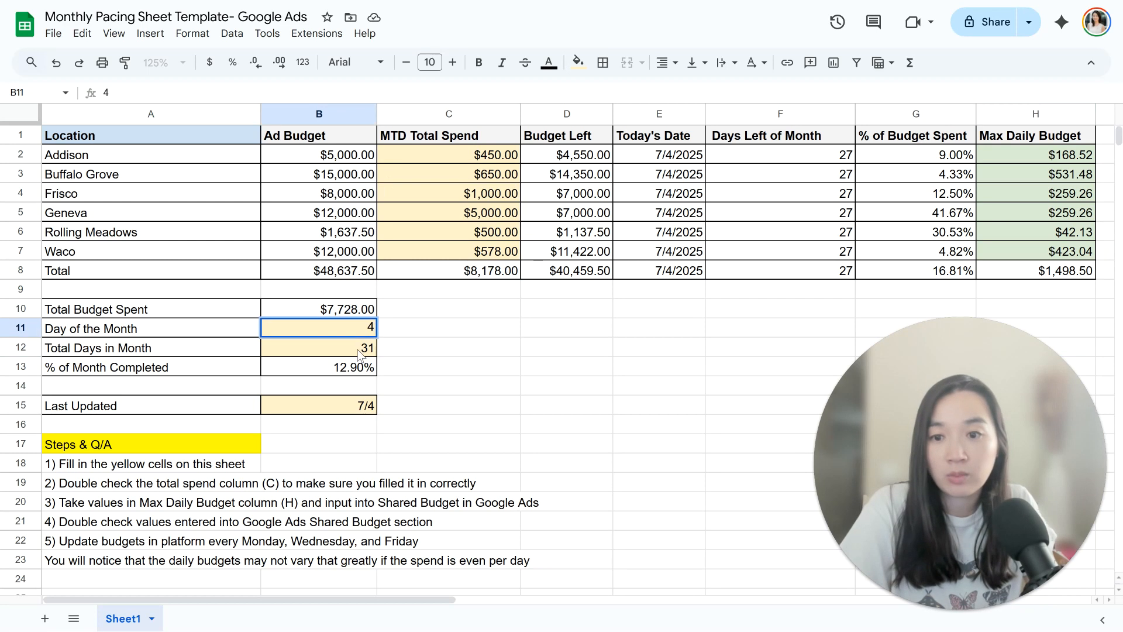
pyautogui.click(406, 347)
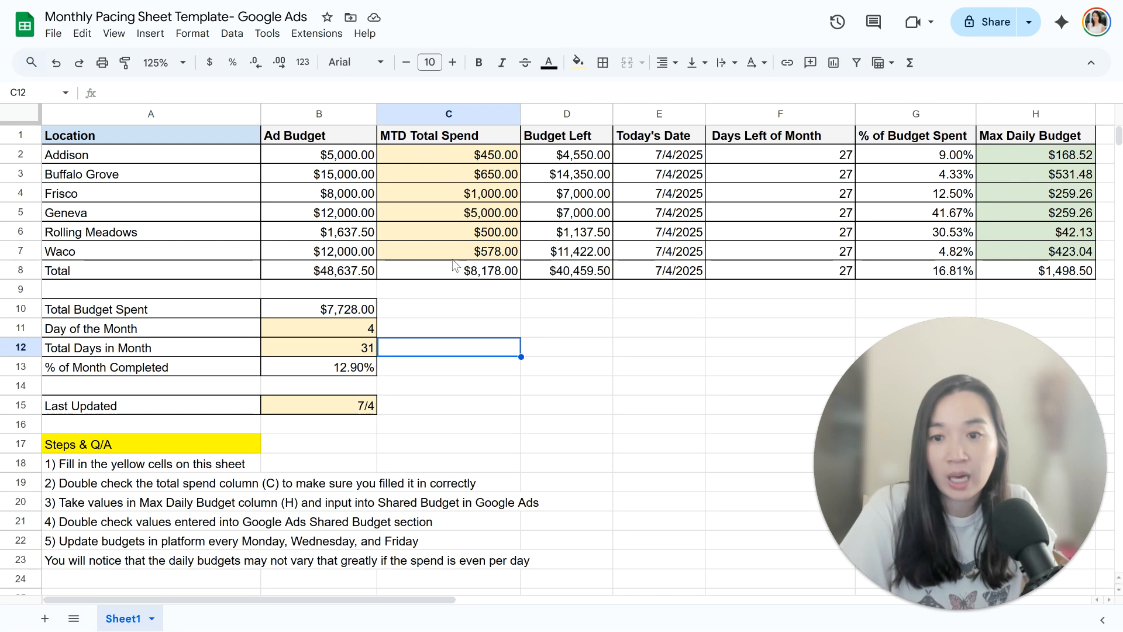
pyautogui.click(367, 276)
pyautogui.press('Return')
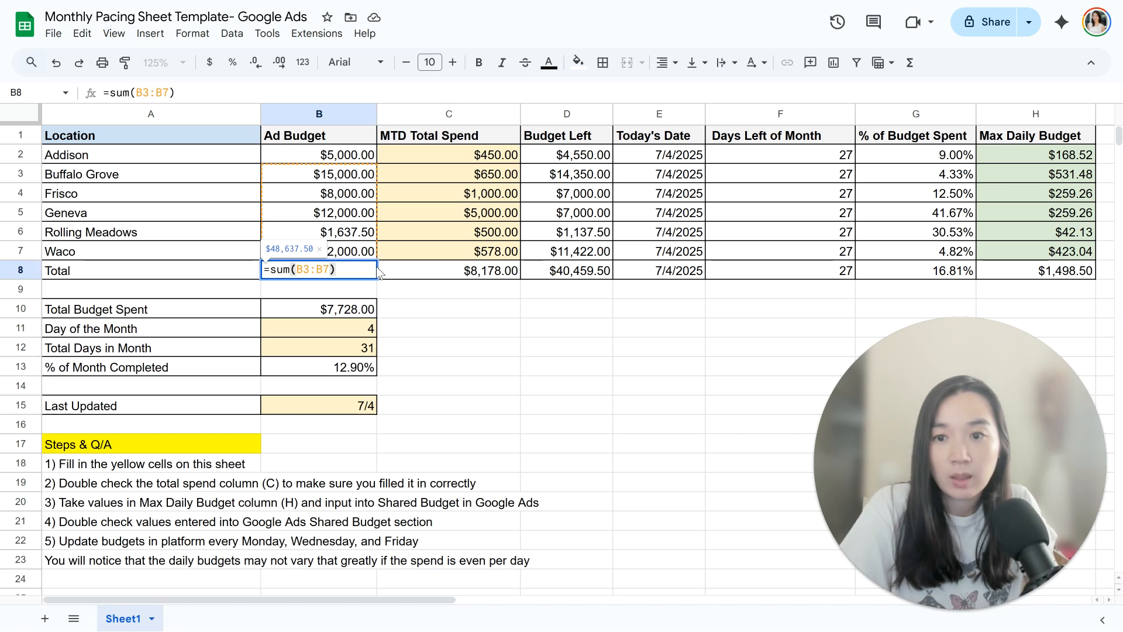
pyautogui.click(310, 271)
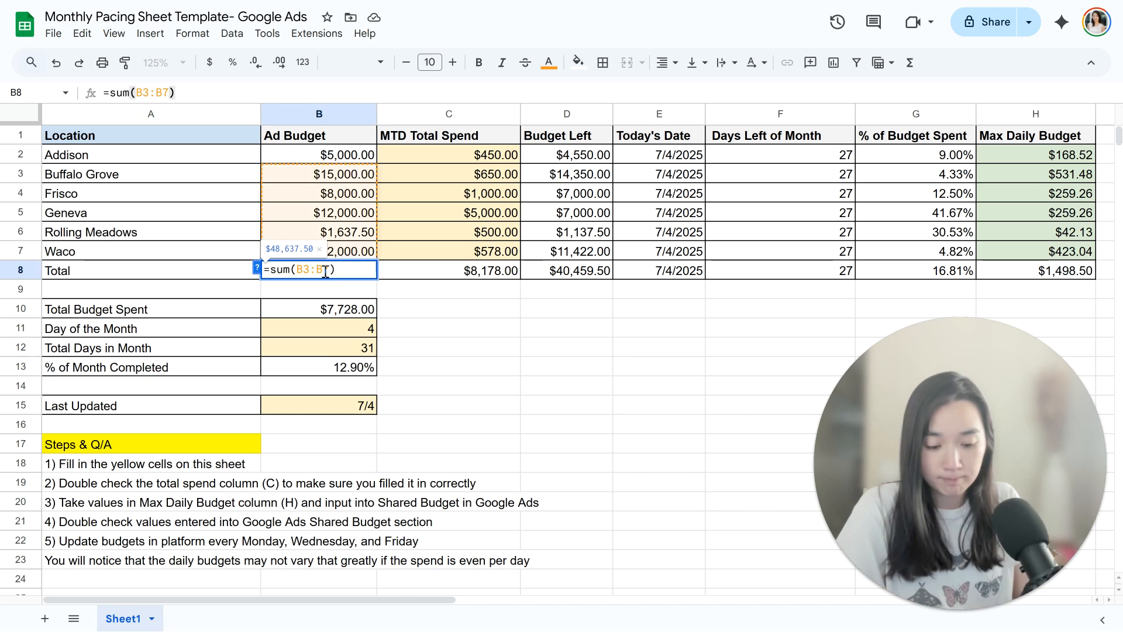
pyautogui.press('BackSpace')
pyautogui.write('2')
pyautogui.press('Return')
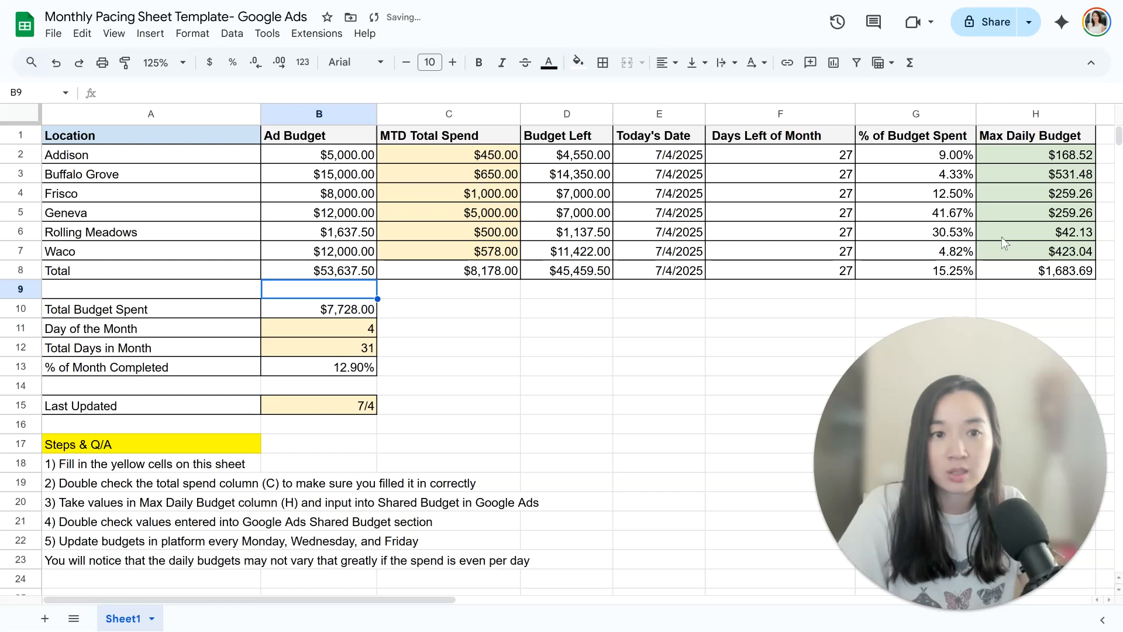
# Step: Inspect the Max Daily Budget formulas of the Total, Addison and Buffalo Grove rows without changing them
pyautogui.click(1030, 271)
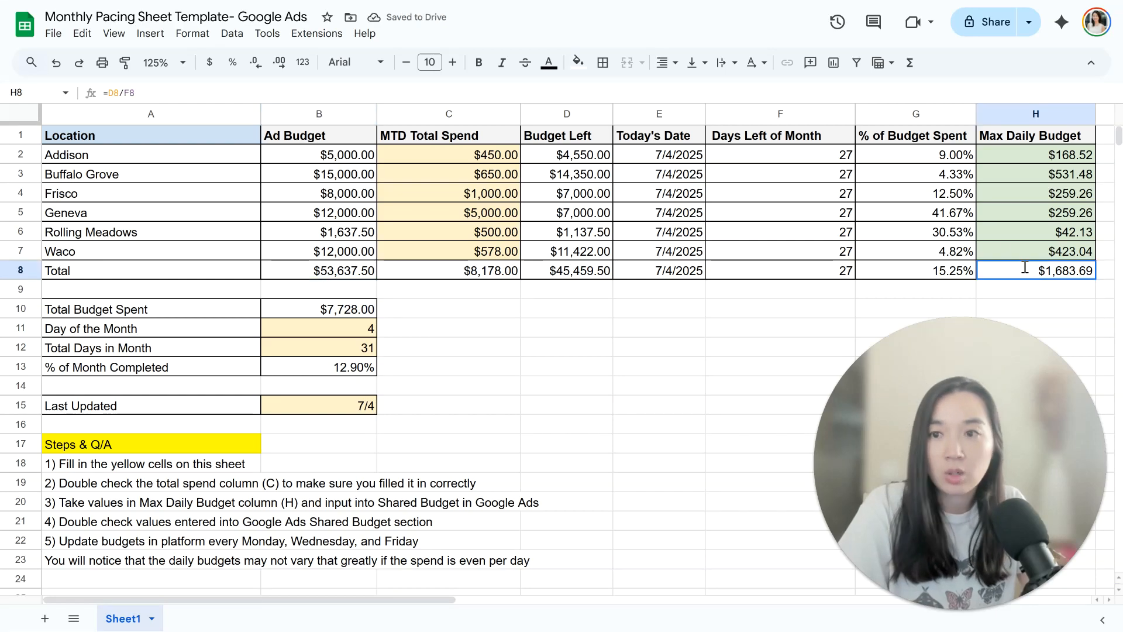
pyautogui.press('Return')
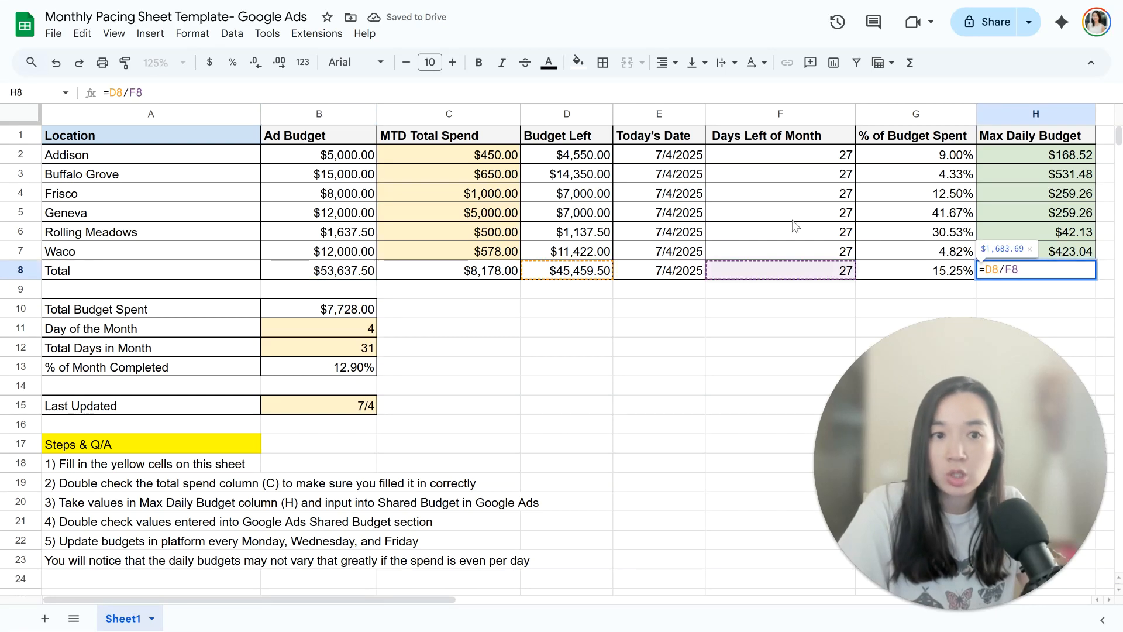
pyautogui.click(1050, 154)
pyautogui.press('Return')
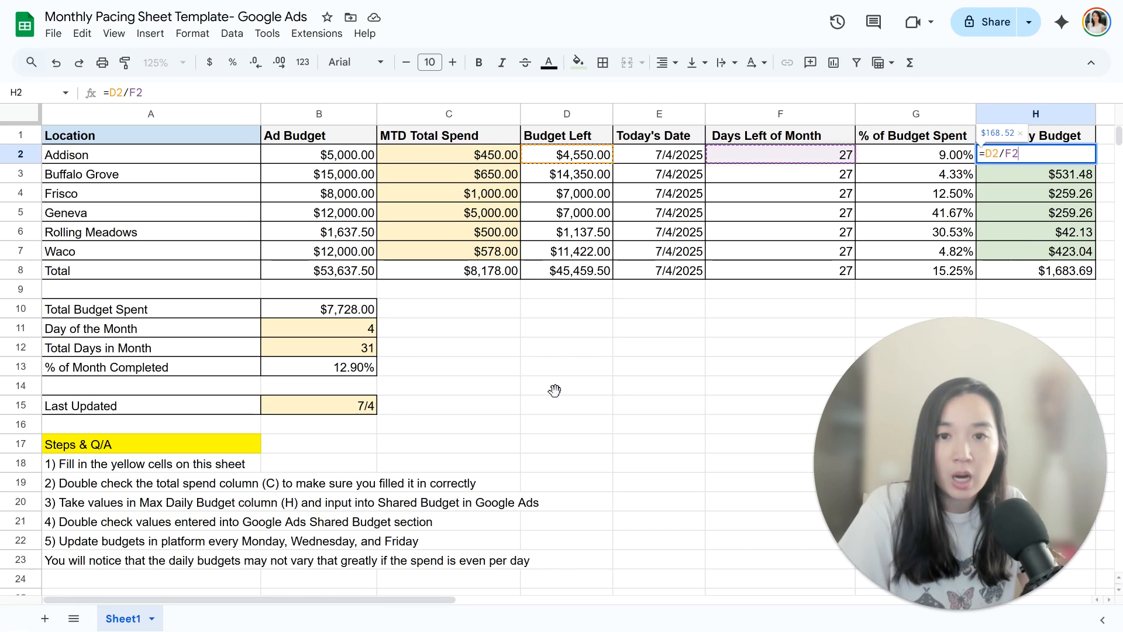
pyautogui.click(783, 328)
pyautogui.click(1031, 178)
pyautogui.press('Return')
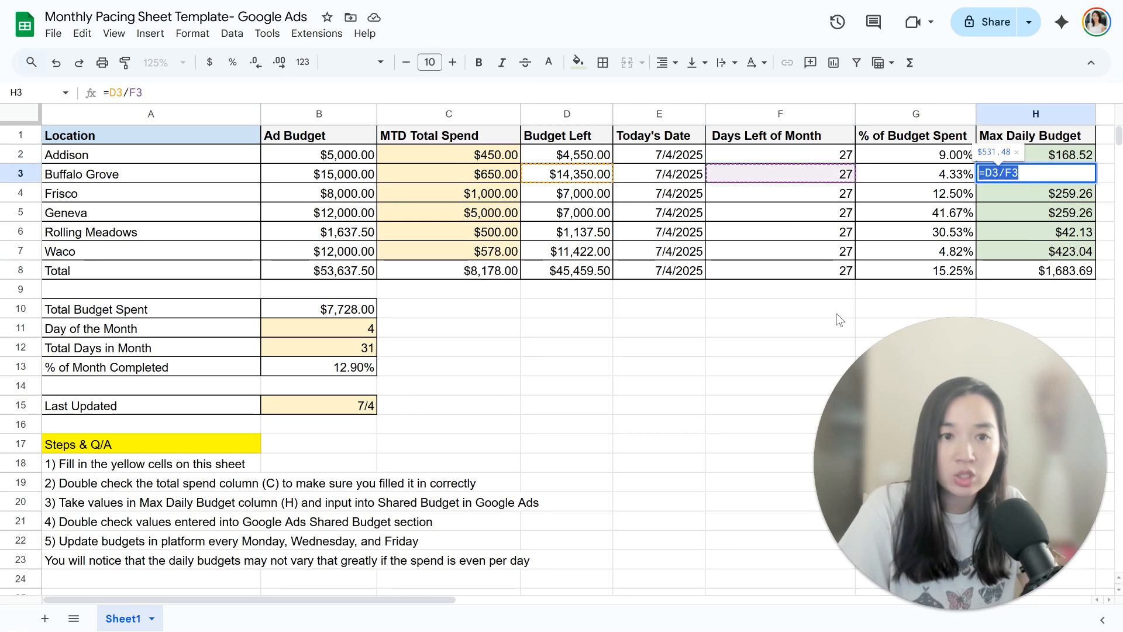
pyautogui.click(770, 367)
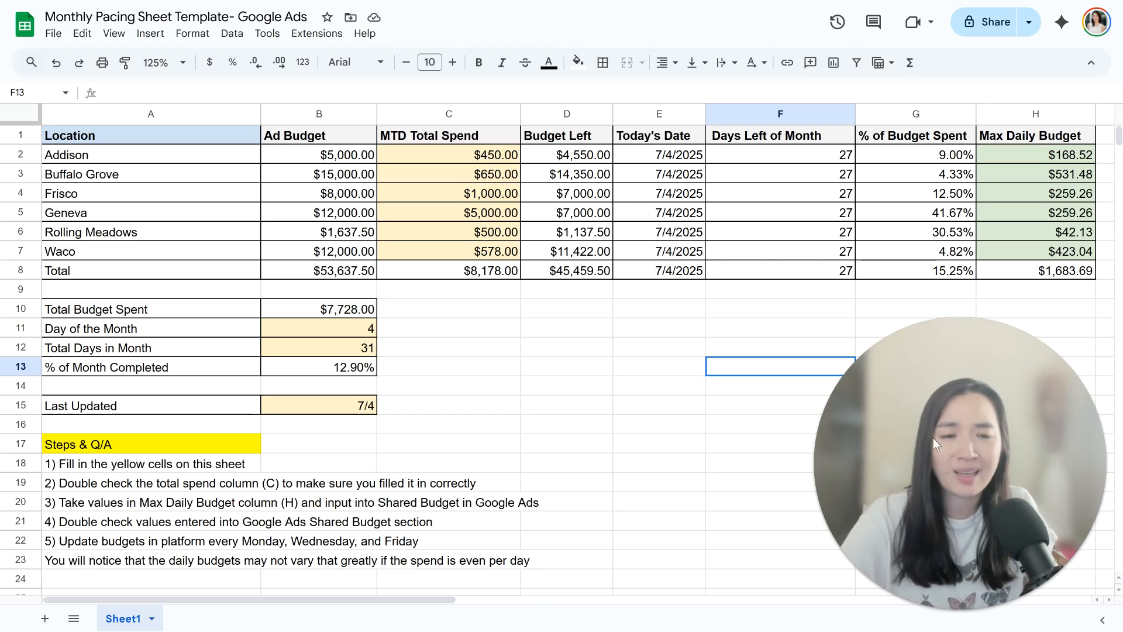
# Step: Narrow the Days Left of Month column so that it just fits its header
pyautogui.click(850, 113)
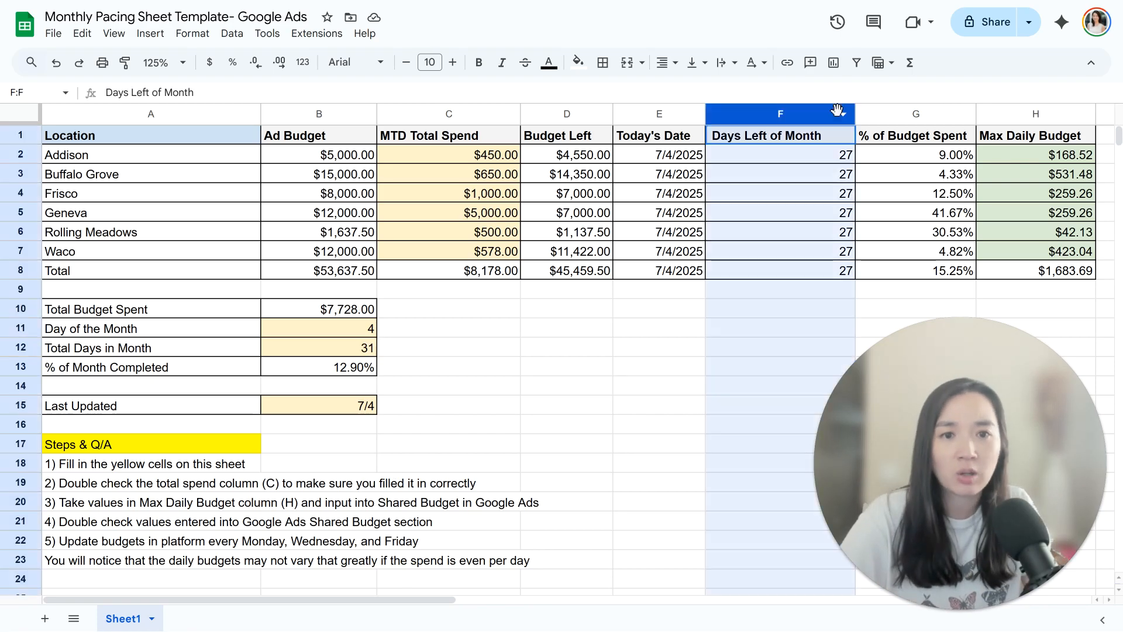
pyautogui.moveTo(856, 117); pyautogui.dragTo(834, 117)
pyautogui.click(623, 373)
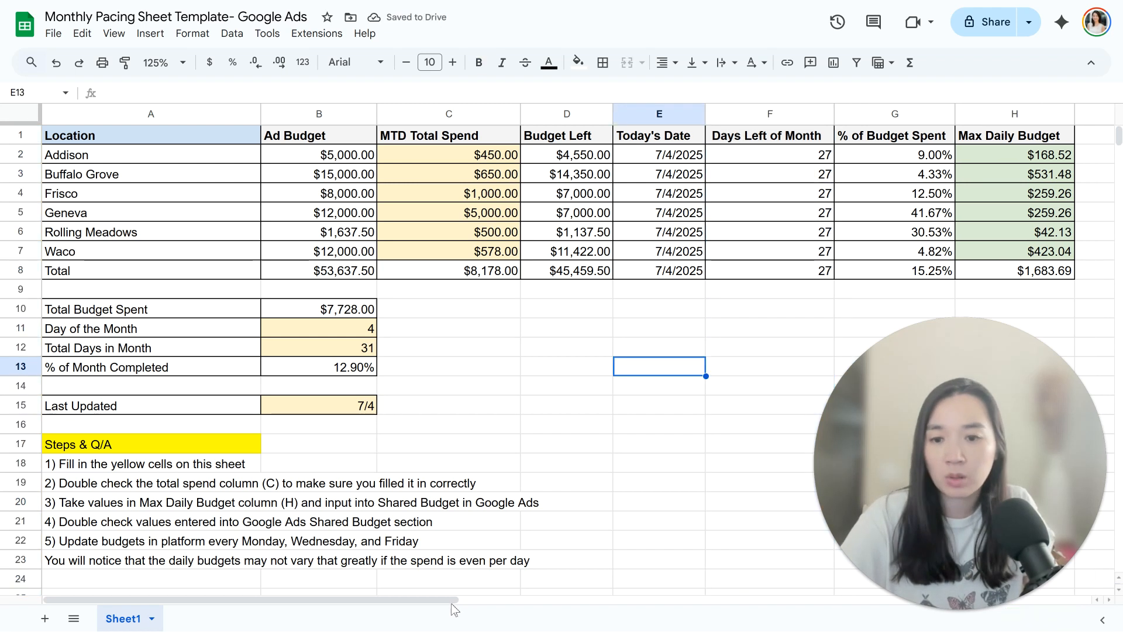
pyautogui.moveTo(451, 602); pyautogui.dragTo(321, 602)
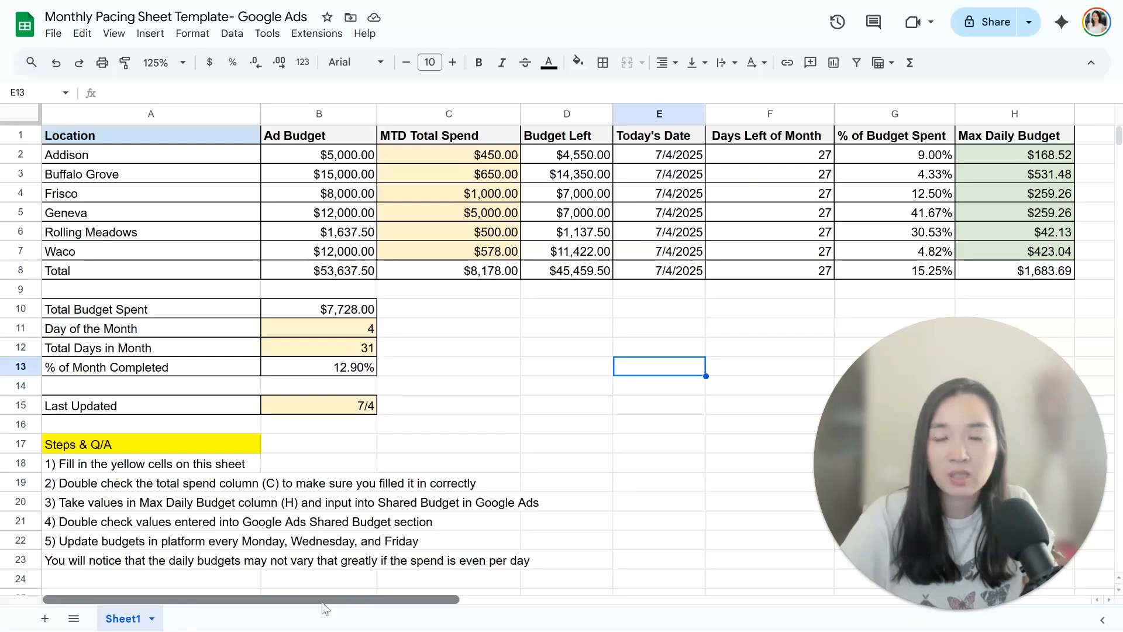
pyautogui.scroll(-5, 402, 480)
pyautogui.scroll(5, 401, 480)
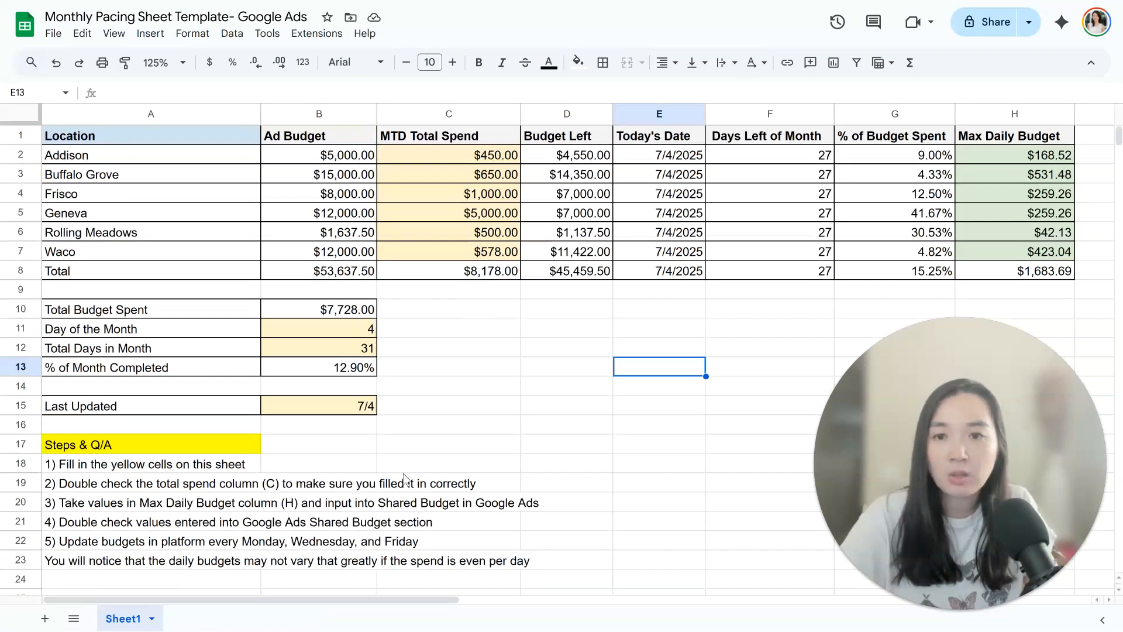
pyautogui.moveTo(424, 601); pyautogui.dragTo(347, 600)
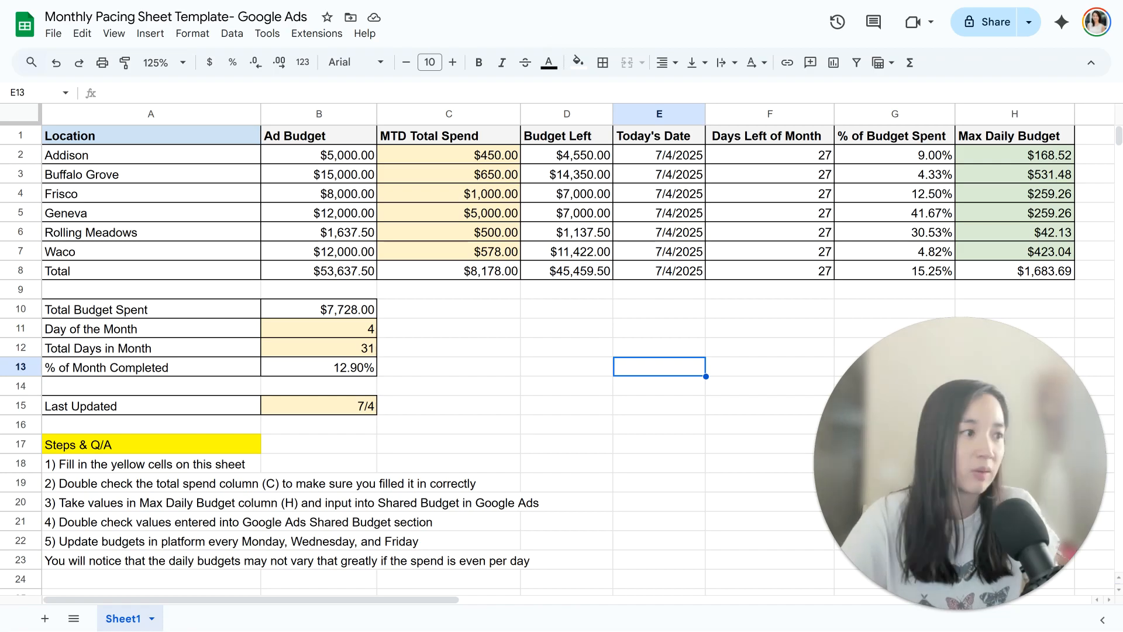
# Step: Select the % of Budget Spent values from Addison down to Geneva for review
pyautogui.click(895, 155)
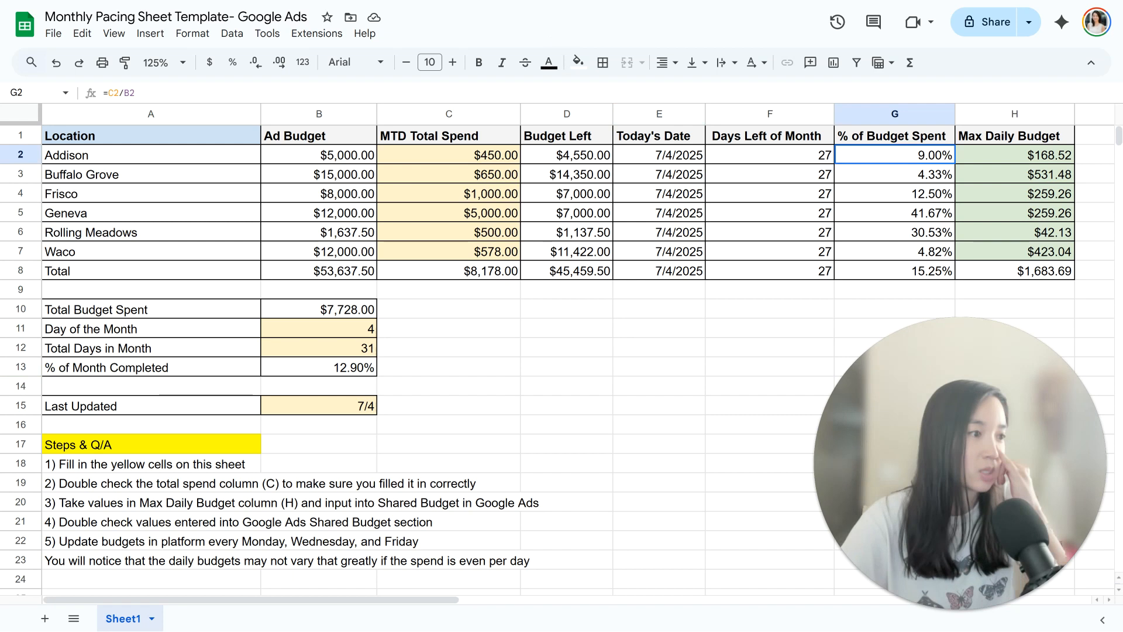
pyautogui.hotkey('shift', 'Down')
pyautogui.hotkey('shift', 'Down')
pyautogui.hotkey('shift', 'Down')
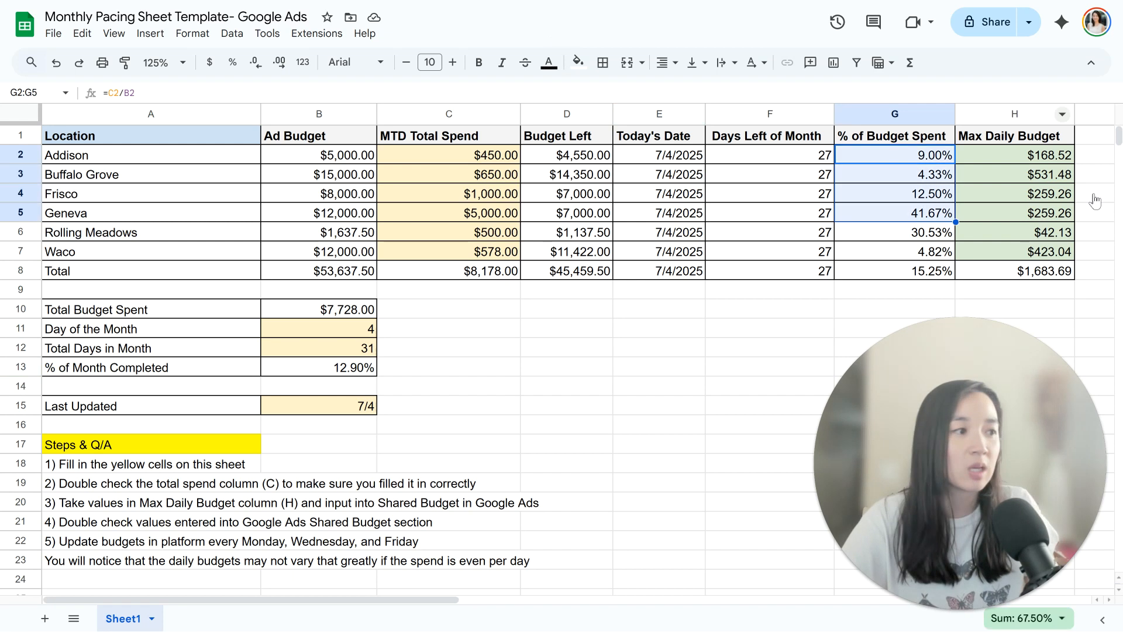